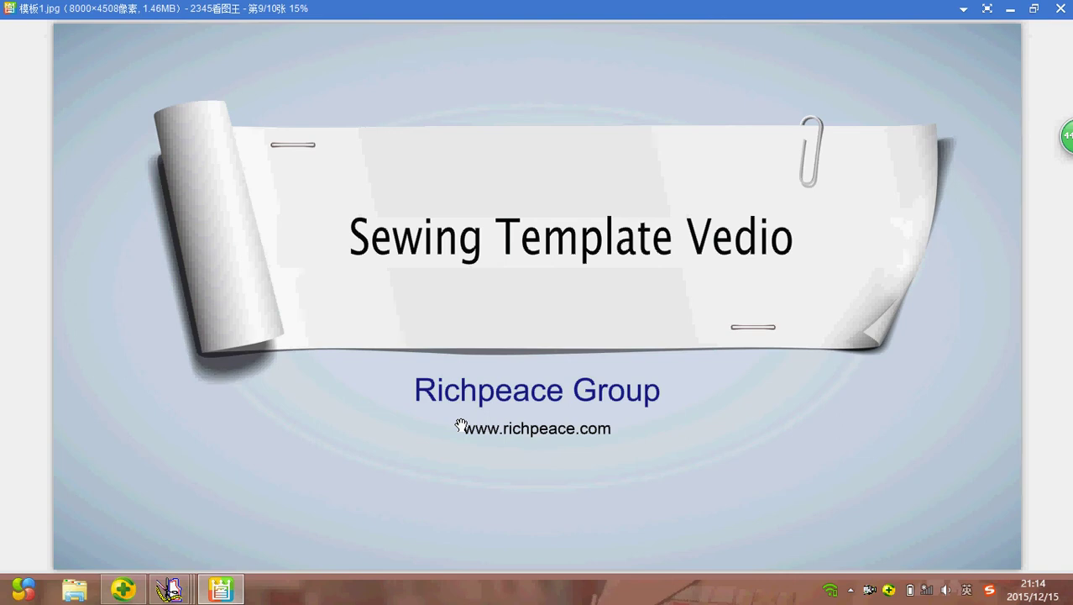
# - Switch to Richpeace DGS and open the toolbar customization in the system setup
pyautogui.moveTo(172, 590)
pyautogui.click(159, 489)
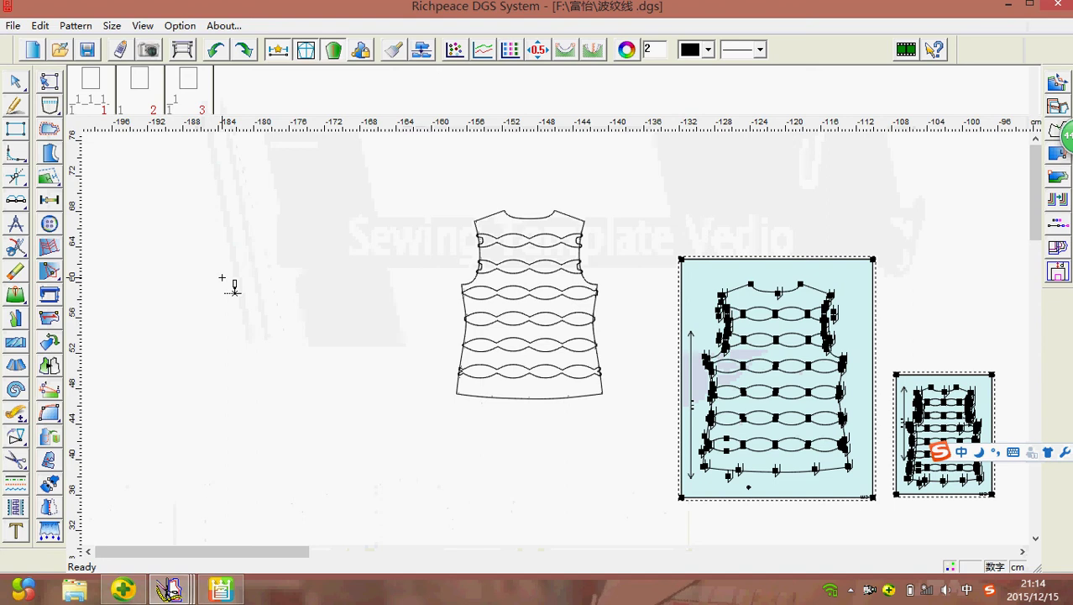
pyautogui.click(189, 31)
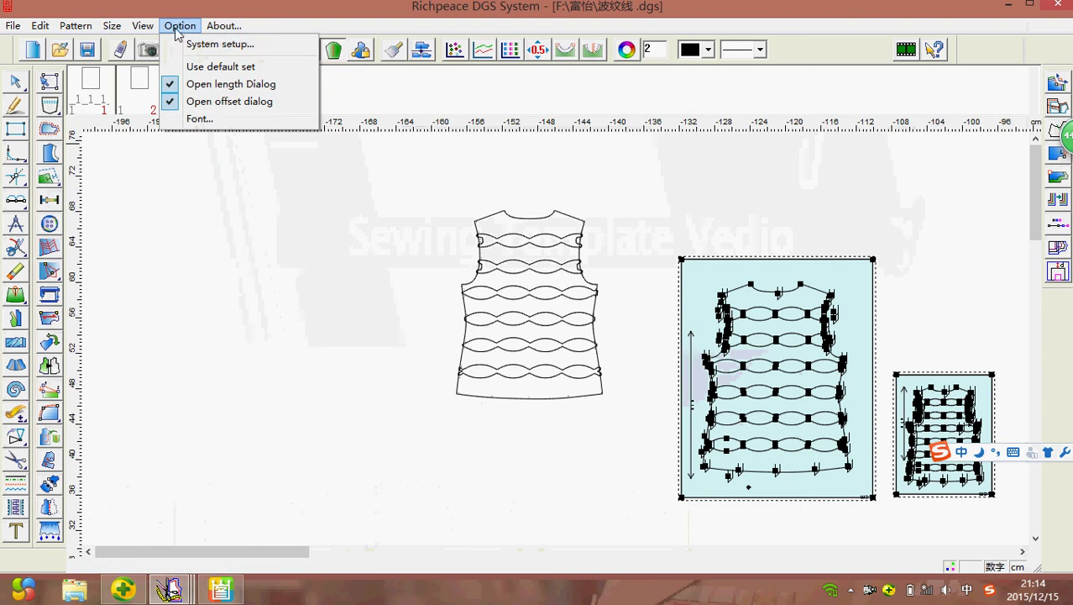
pyautogui.click(189, 43)
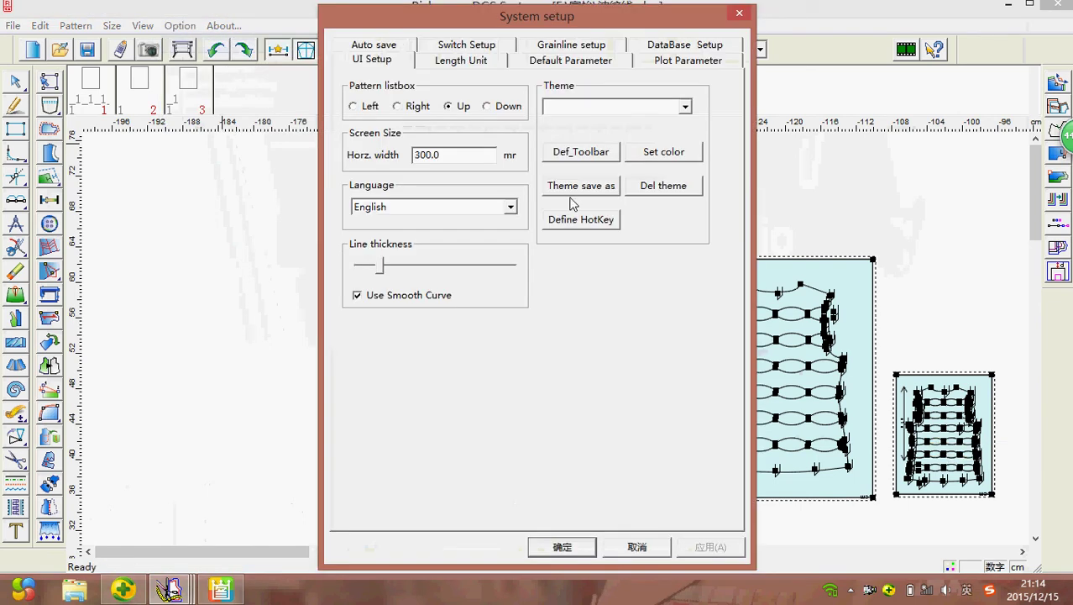
pyautogui.click(571, 155)
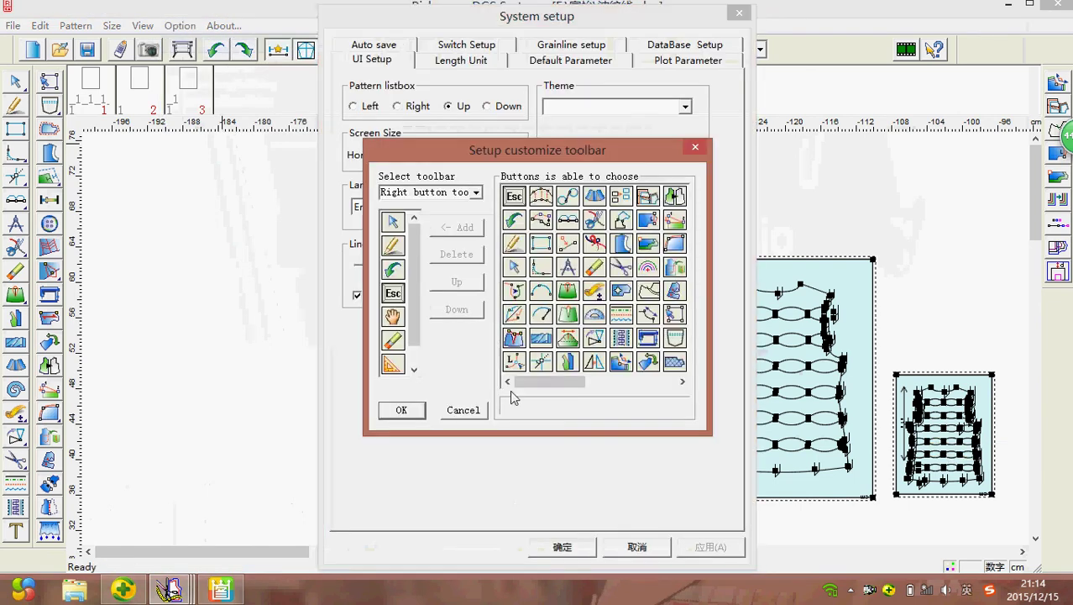
# - Add the Auto arrange sewing order, Presser line and Sewing template tools to the right-button toolbar and apply the setup
pyautogui.moveTo(538, 382); pyautogui.dragTo(670, 387)
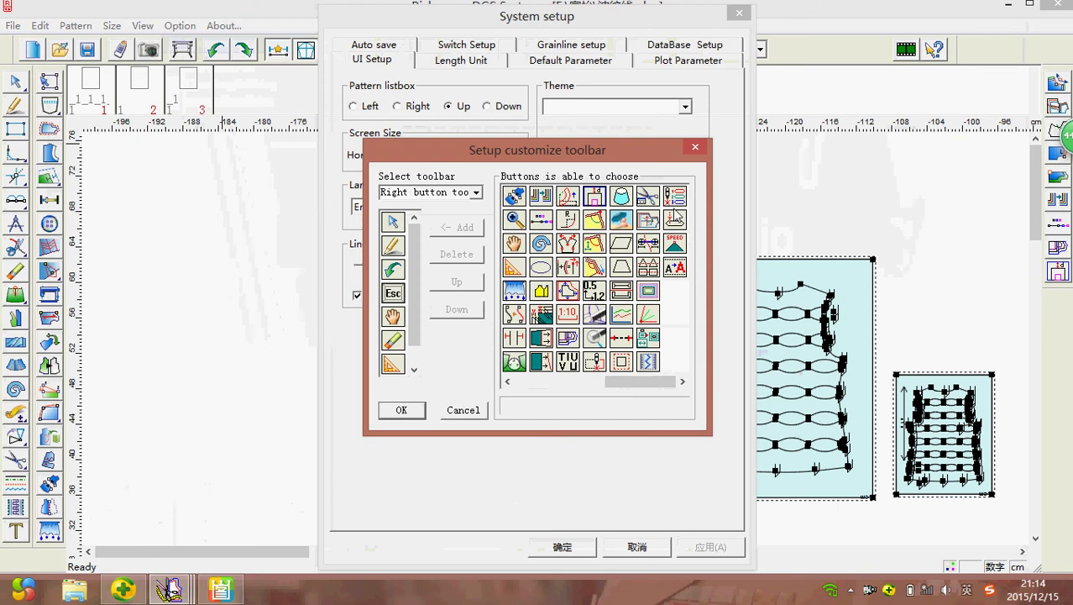
pyautogui.click(676, 195)
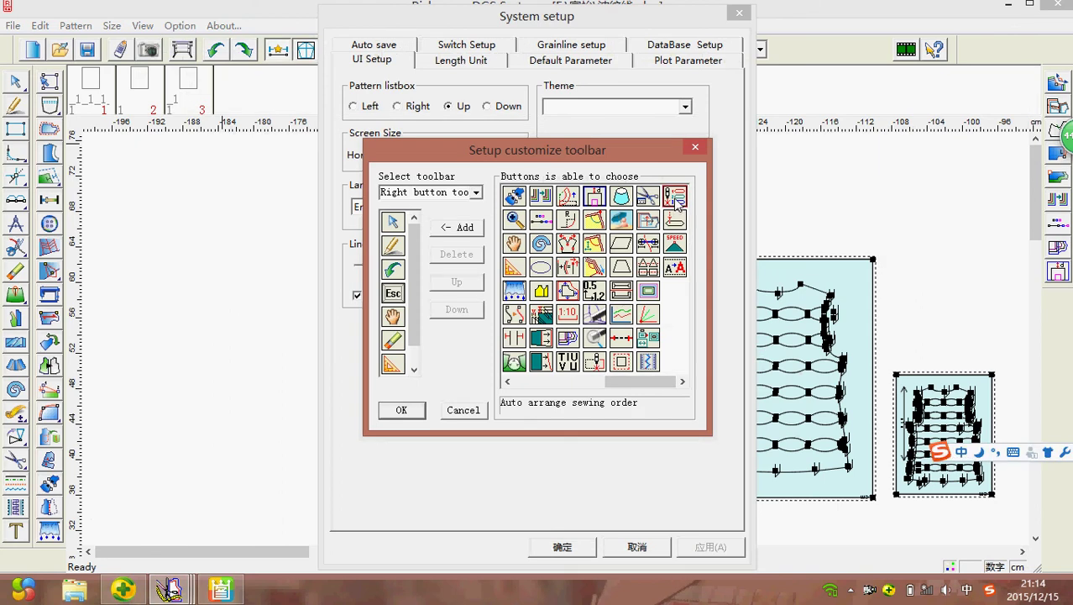
pyautogui.click(468, 229)
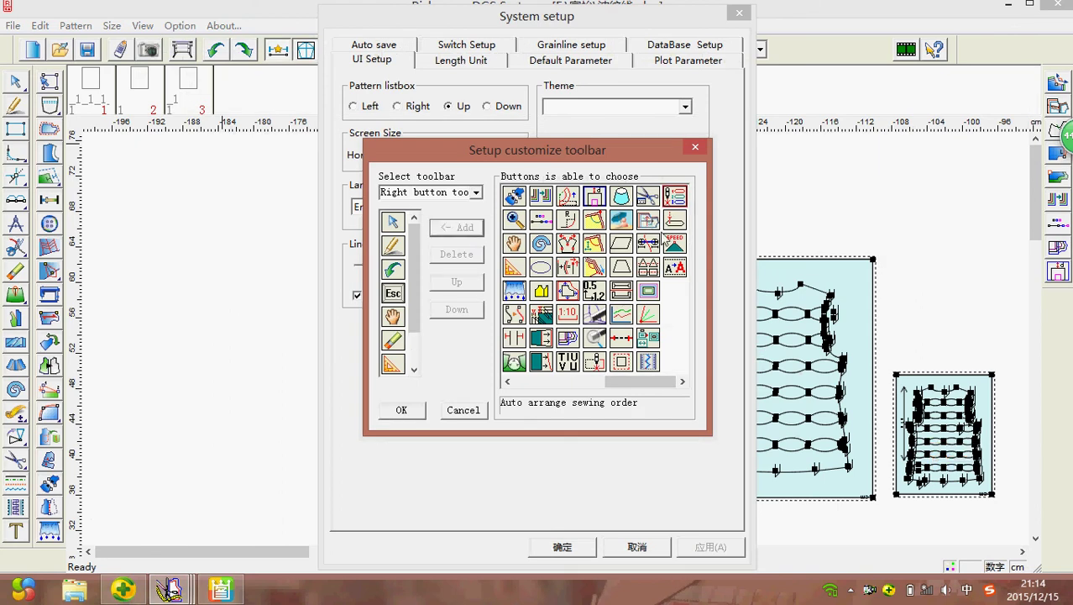
pyautogui.click(675, 219)
pyautogui.click(475, 228)
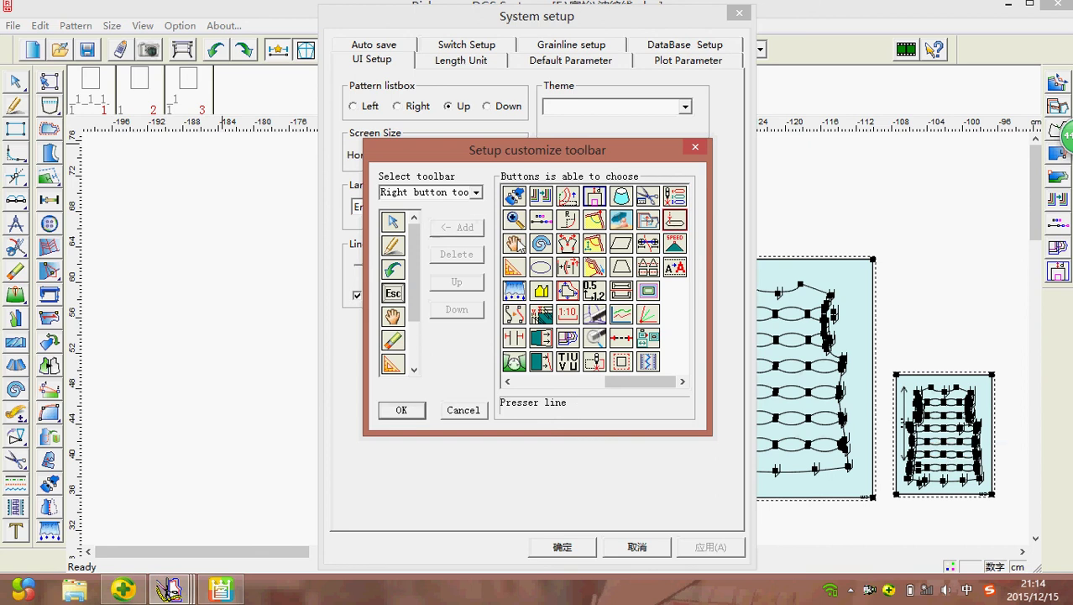
pyautogui.click(569, 362)
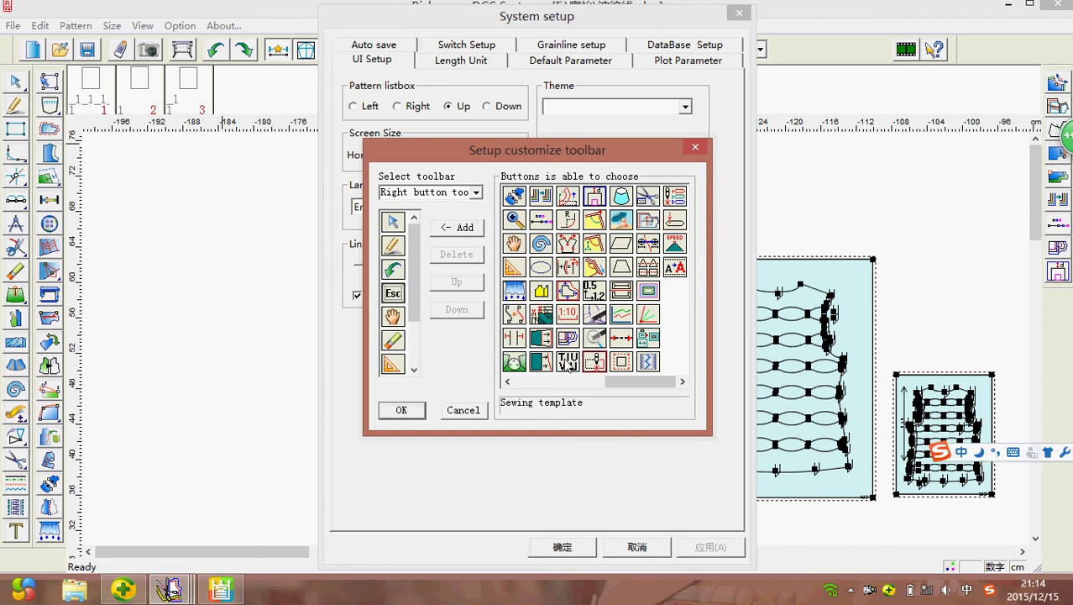
pyautogui.click(462, 228)
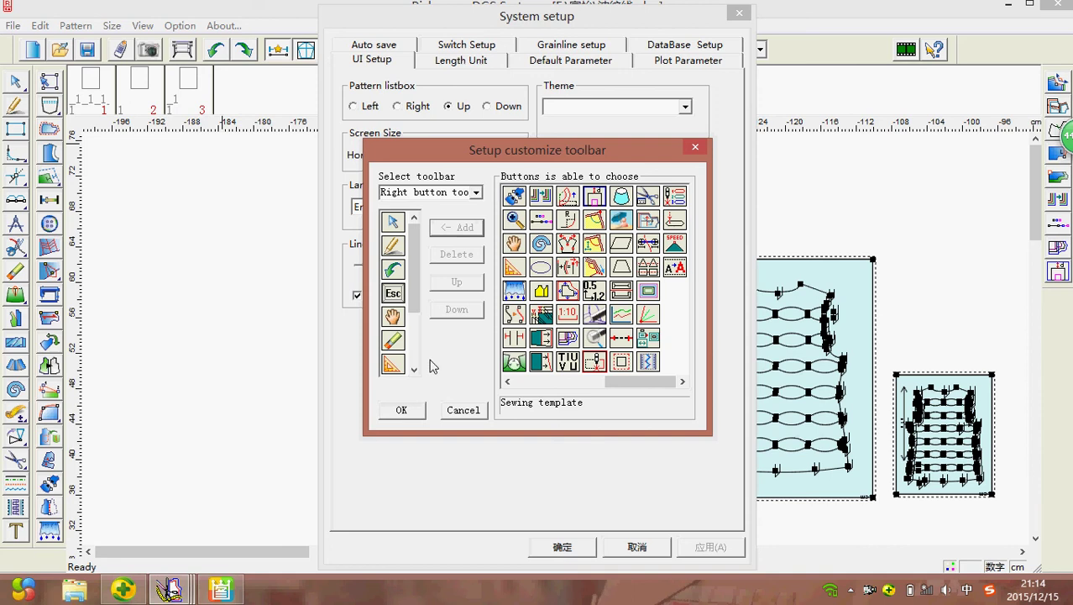
pyautogui.click(401, 410)
pyautogui.click(562, 547)
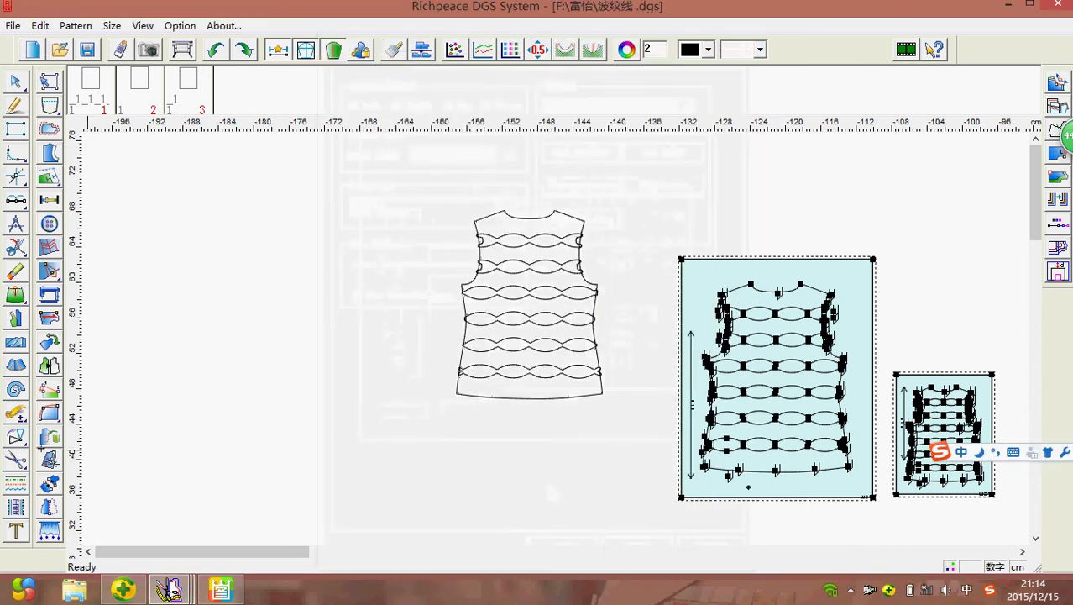
# - Cut a pattern piece from all lines of the vest drawing and move it clear to the drawing's left side
pyautogui.click(15, 458)
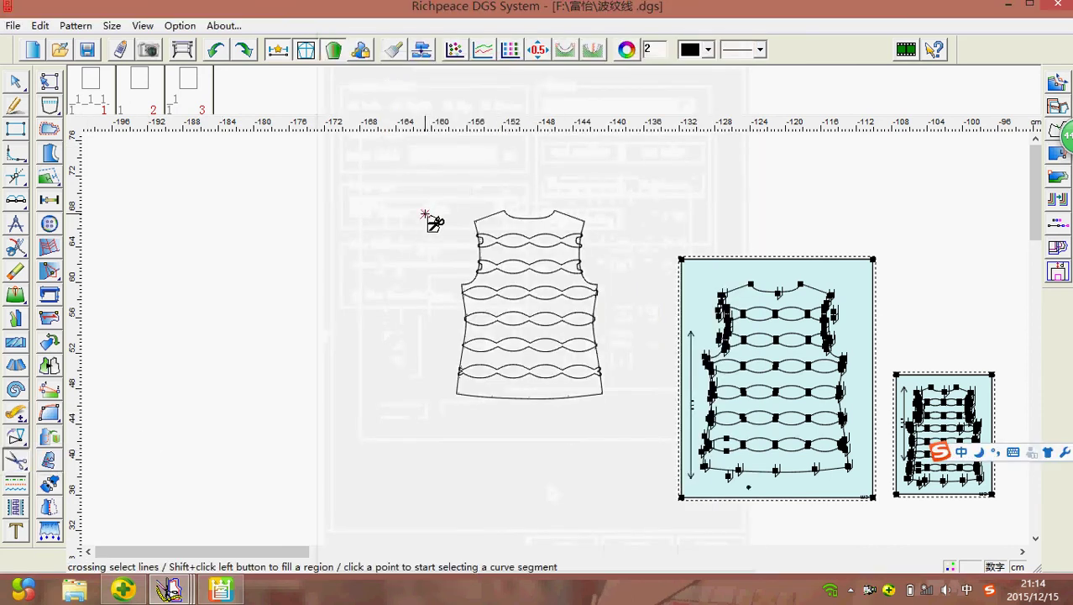
pyautogui.moveTo(422, 172); pyautogui.dragTo(629, 429)
pyautogui.rightClick(309, 302)
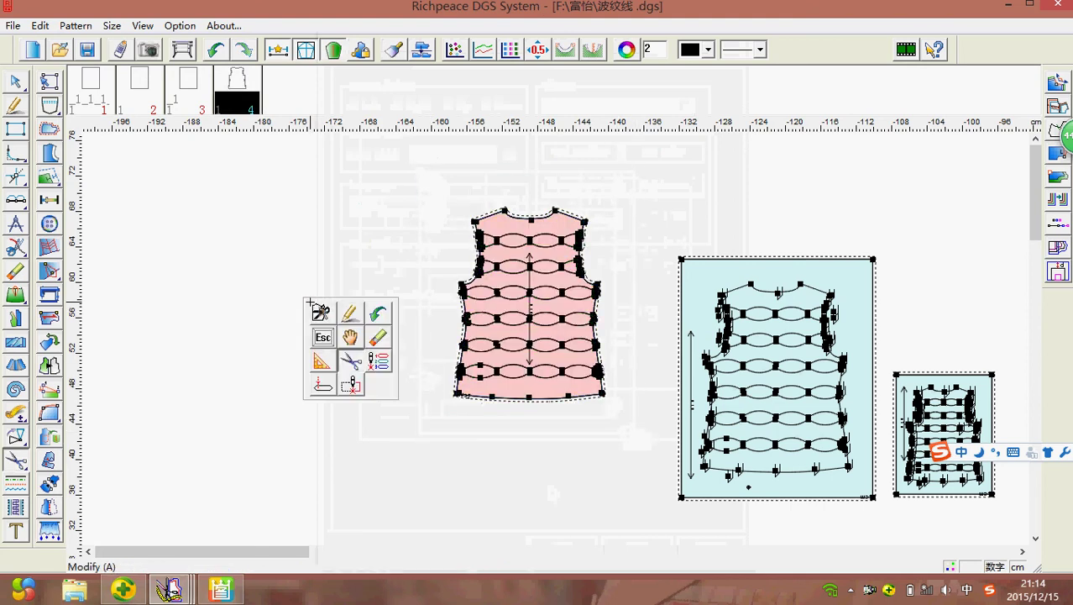
pyautogui.click(351, 337)
pyautogui.moveTo(446, 330); pyautogui.dragTo(318, 308)
pyautogui.scroll(1, 295, 283)
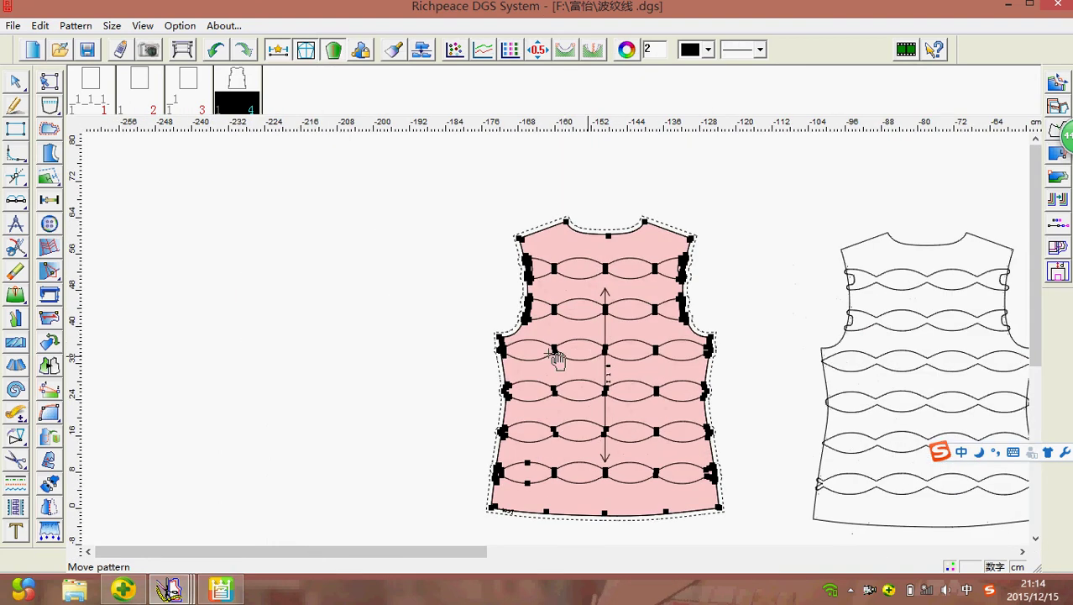
# - Apply a Sewing template slot to the left-centre upper arc of the top wave row, with width 0.4, blank lengths 0.5 and stitch length 0.25
pyautogui.rightClick(357, 309)
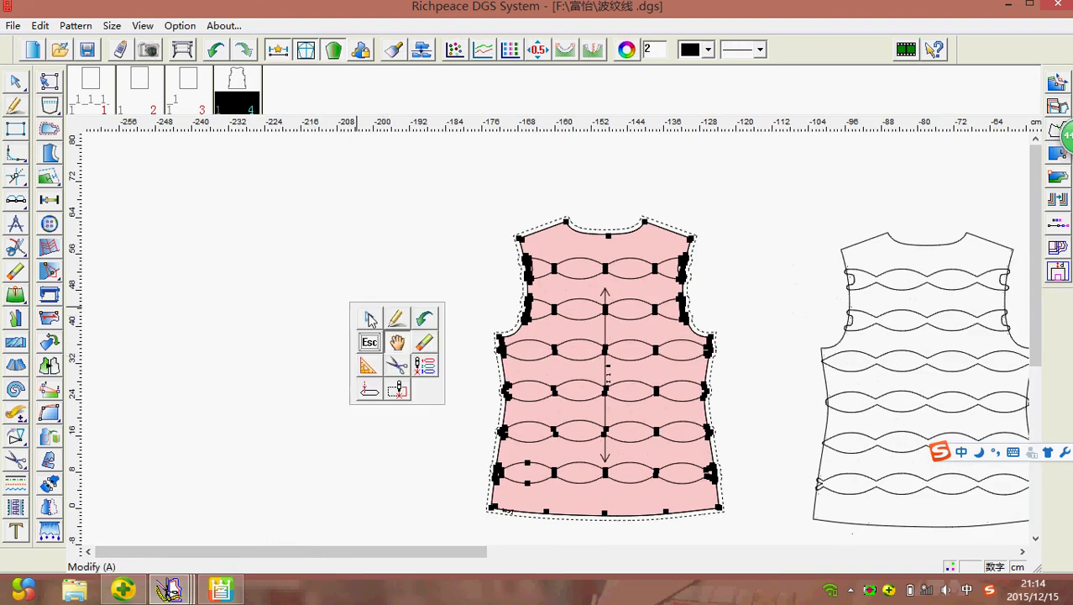
pyautogui.click(400, 395)
pyautogui.scroll(1, 575, 264)
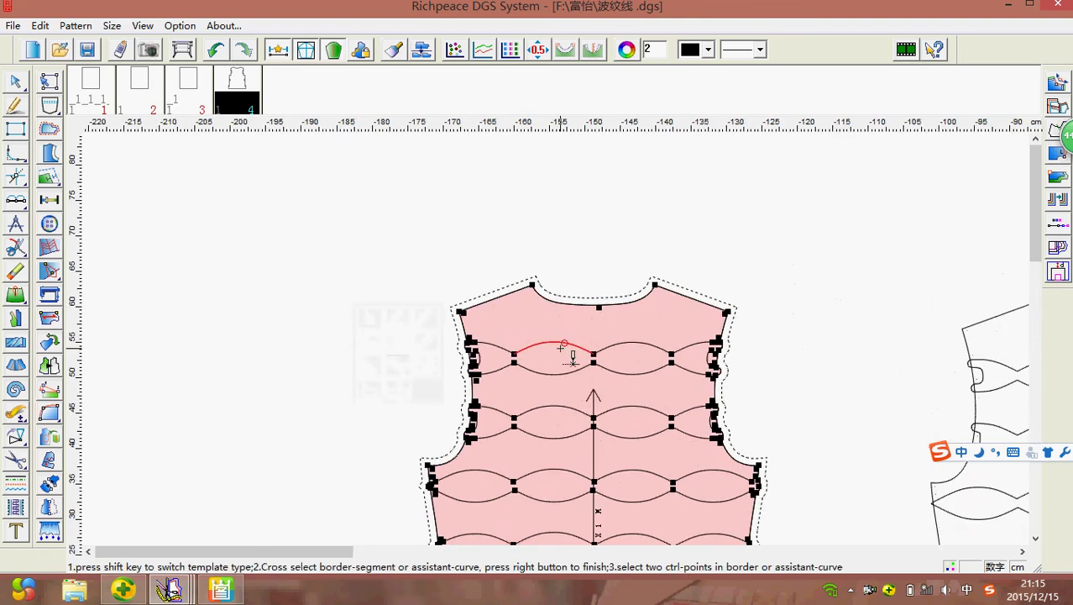
pyautogui.scroll(1, 573, 361)
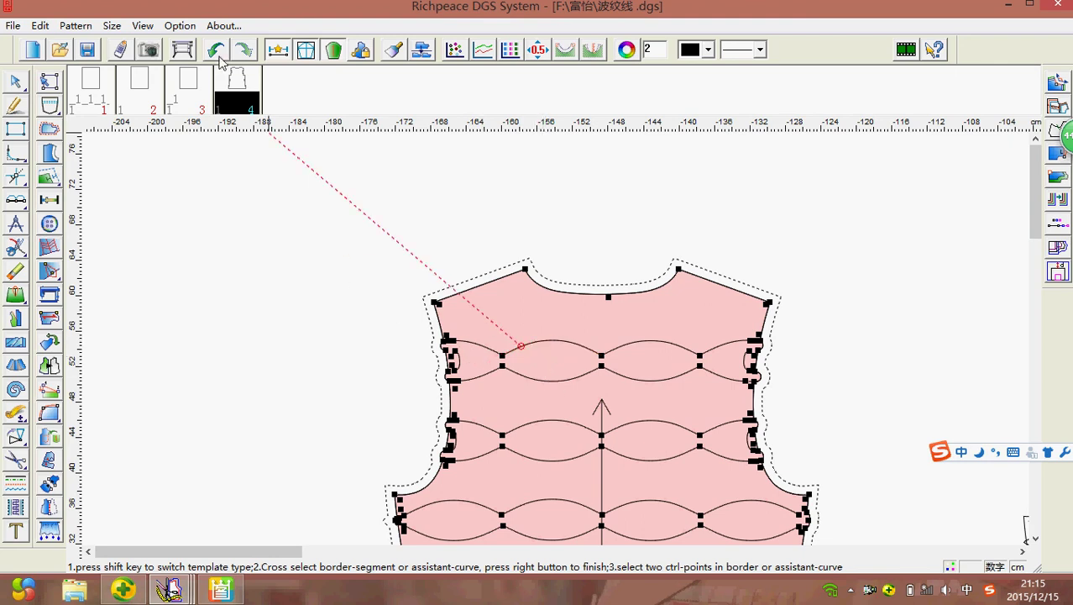
pyautogui.rightClick(257, 116)
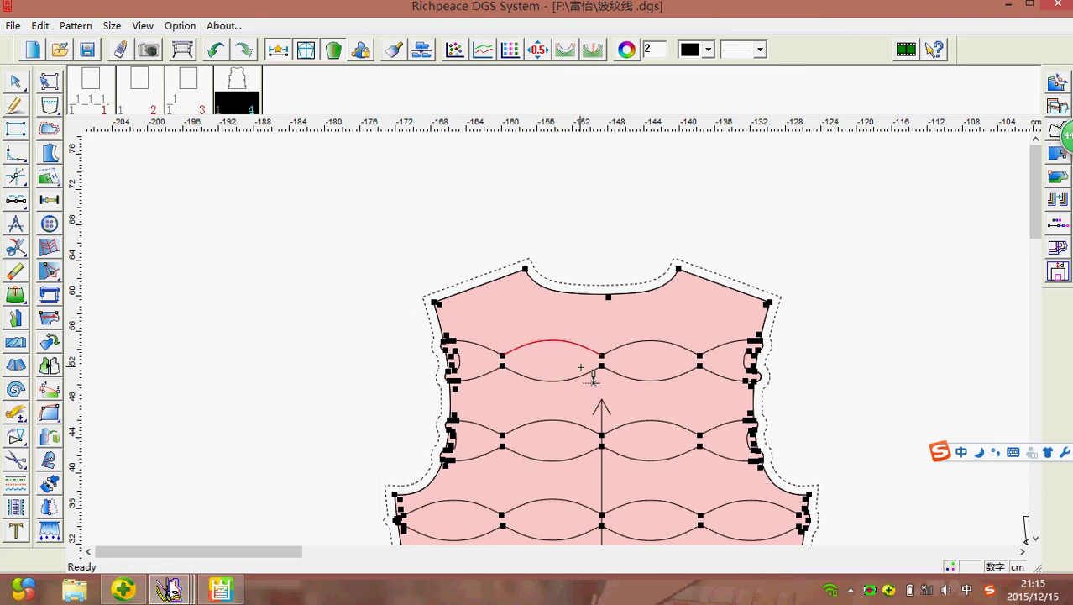
pyautogui.click(550, 347)
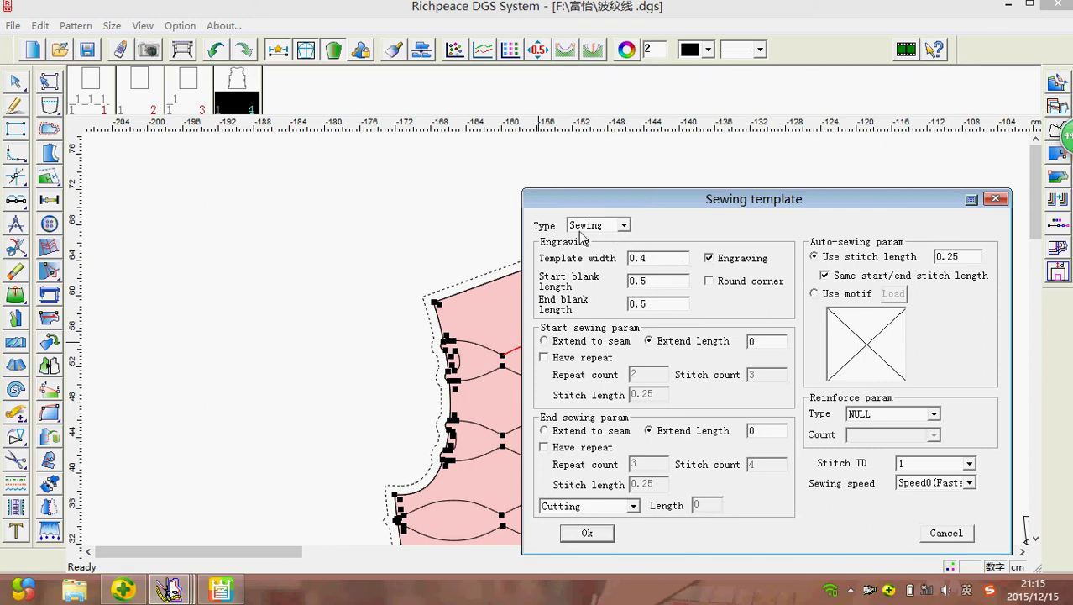
pyautogui.click(625, 227)
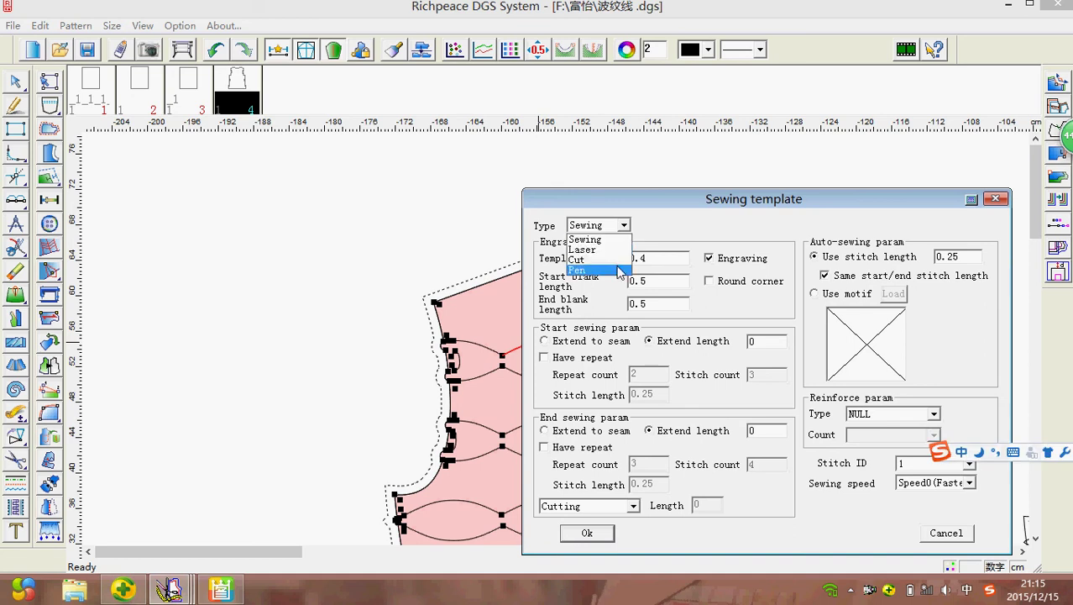
pyautogui.click(662, 244)
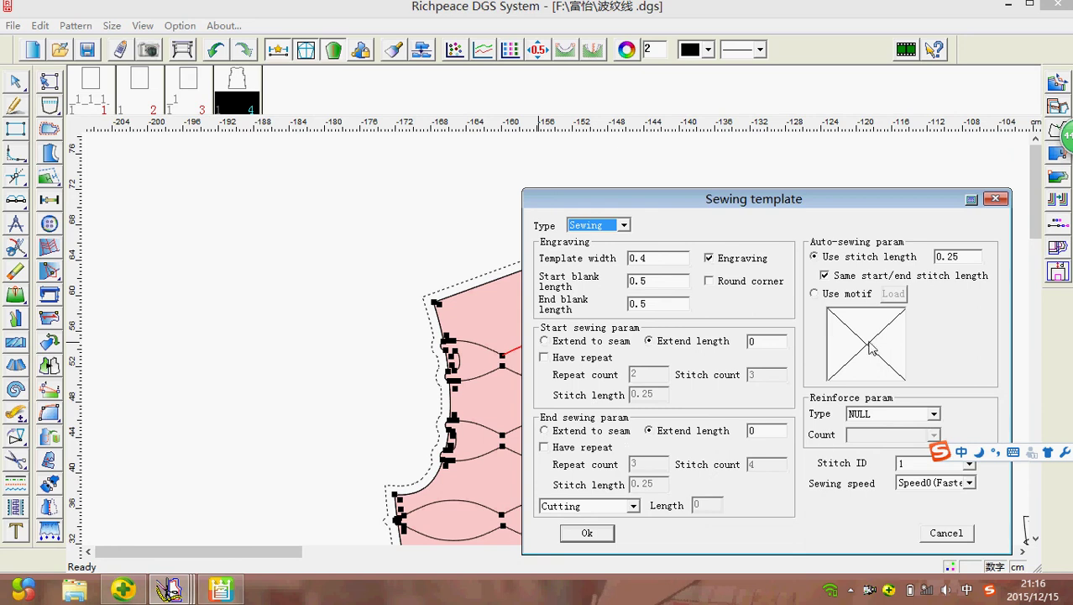
pyautogui.moveTo(665, 194); pyautogui.dragTo(607, 160)
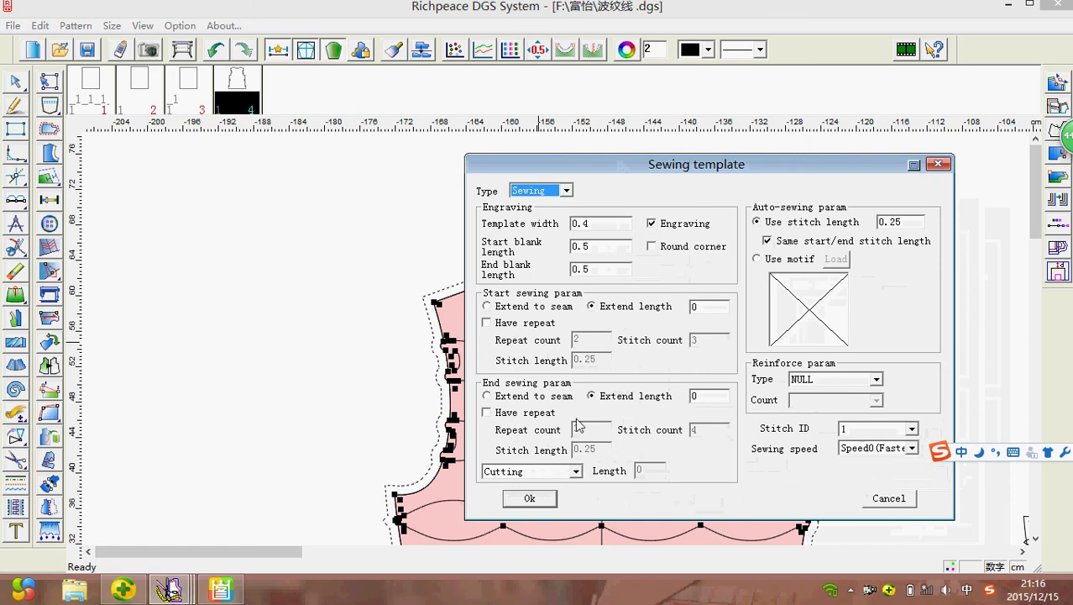
pyautogui.click(548, 504)
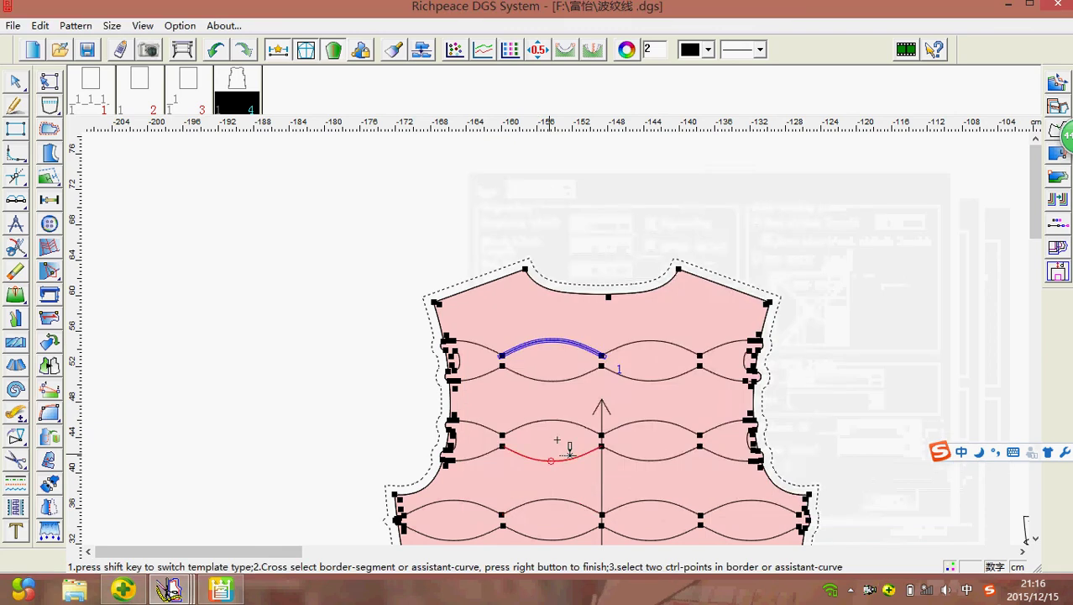
# - Apply Sewing template slots to all wave lines across the vest piece, with width 0.4, blank lengths 0.5 and stitch length 0.25
pyautogui.scroll(2, 570, 361)
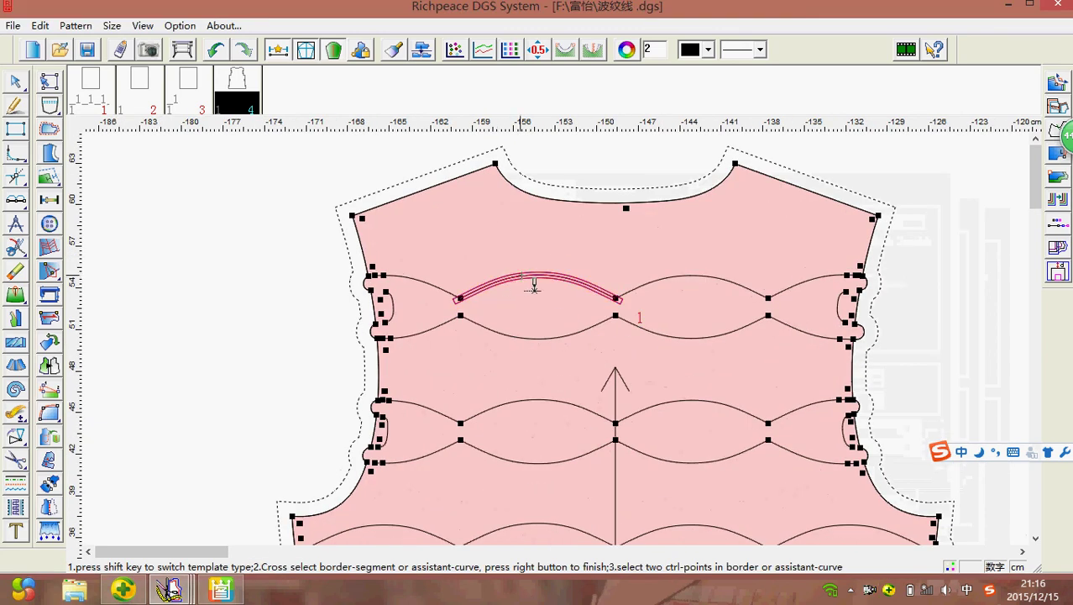
pyautogui.scroll(-2, 571, 378)
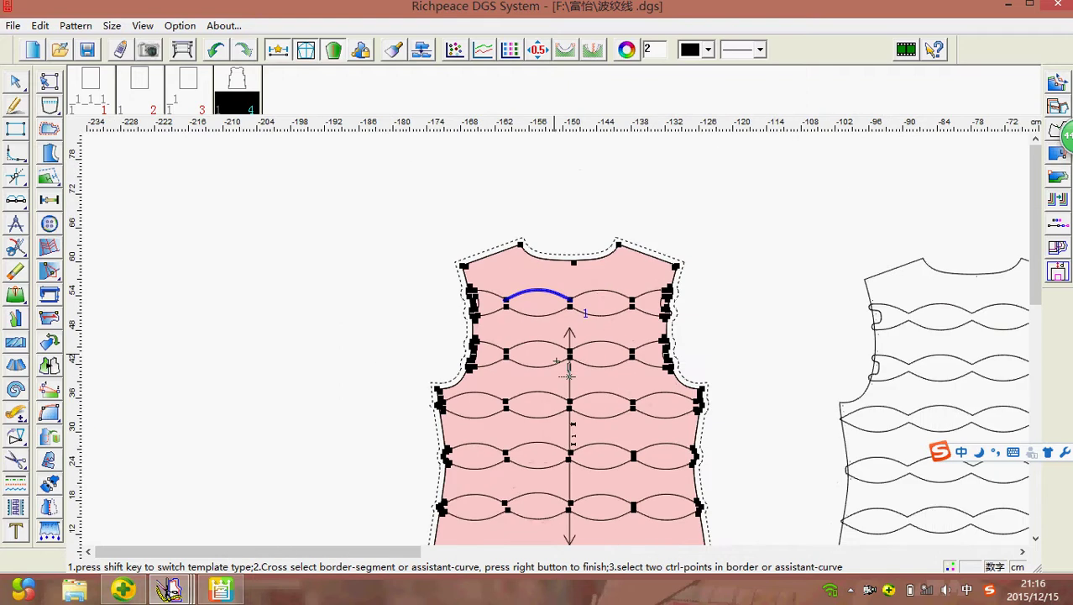
pyautogui.scroll(2, 561, 344)
pyautogui.scroll(-3, 564, 353)
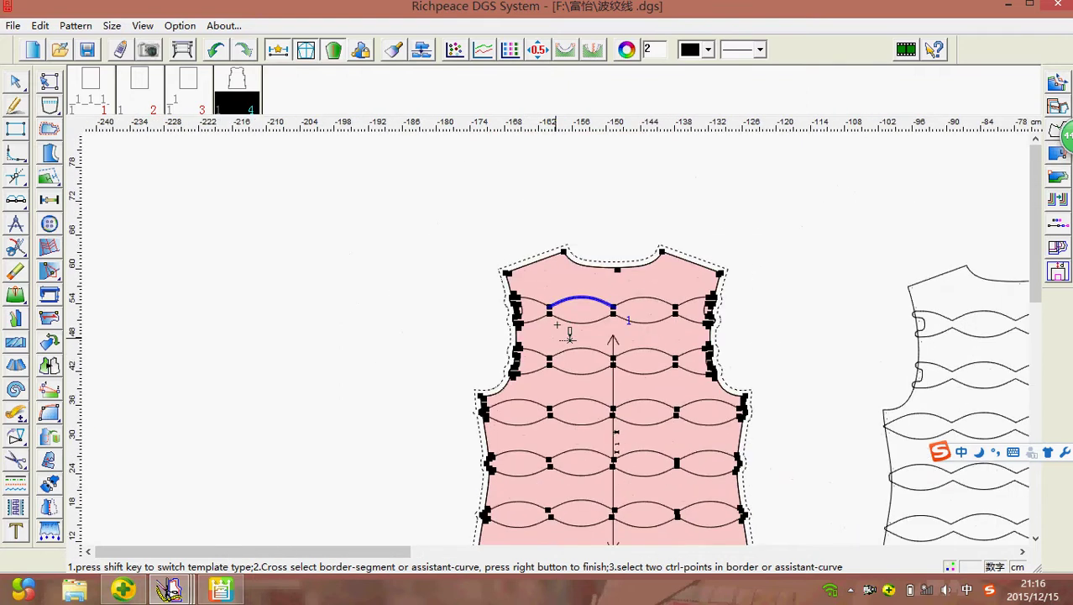
pyautogui.scroll(1, 580, 439)
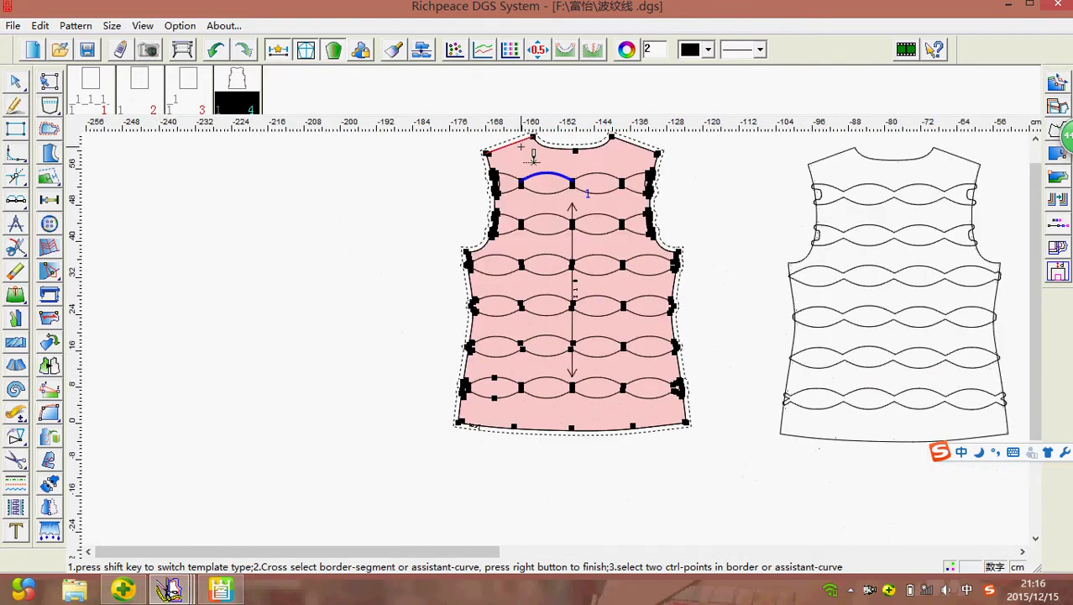
pyautogui.moveTo(513, 156); pyautogui.dragTo(567, 405)
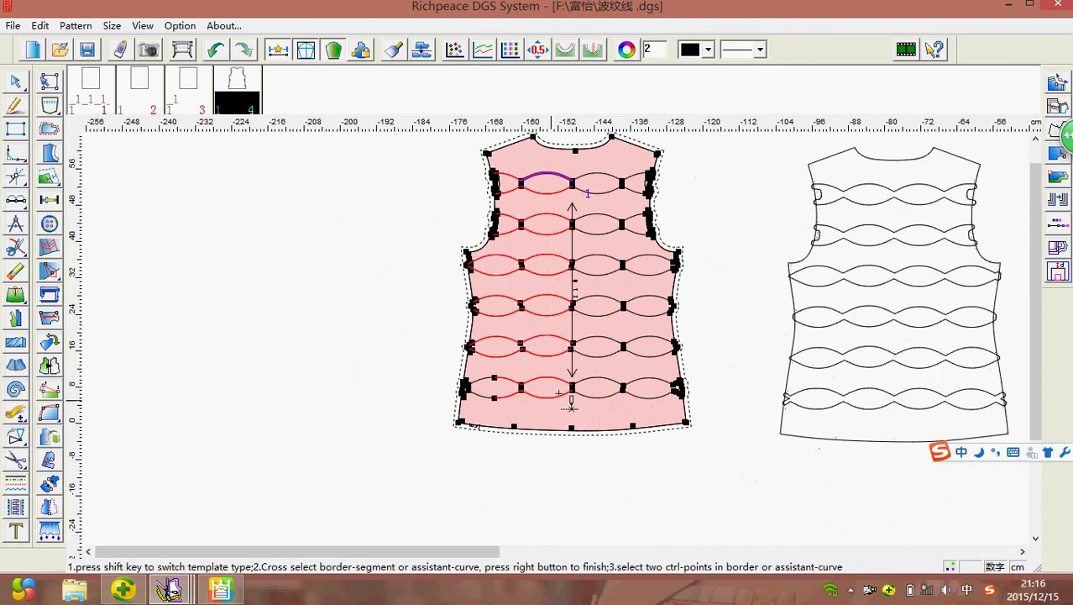
pyautogui.moveTo(596, 162); pyautogui.dragTo(634, 407)
pyautogui.rightClick(492, 375)
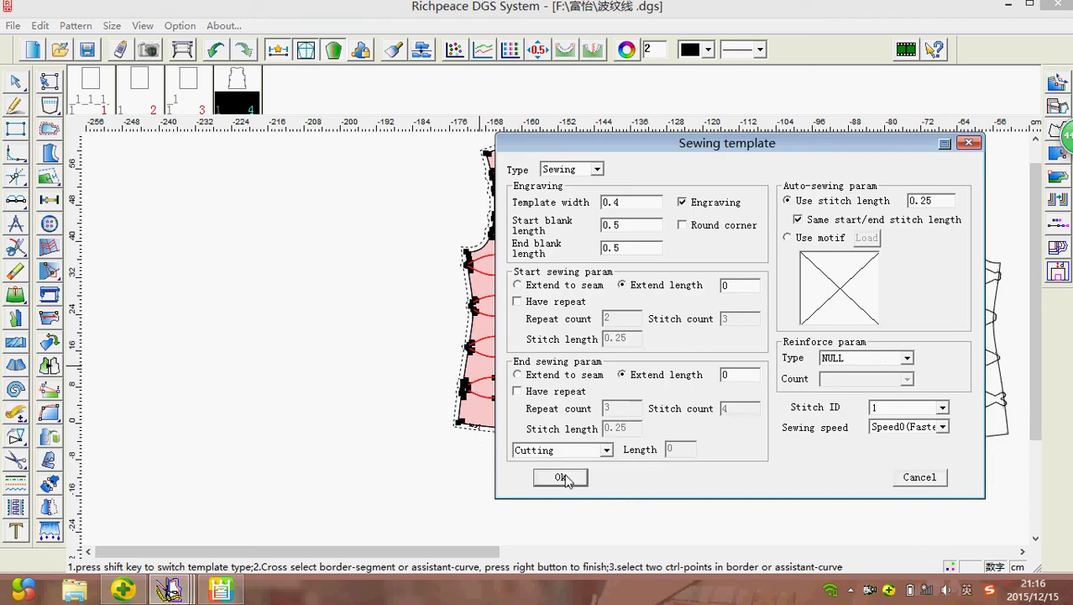
pyautogui.click(561, 477)
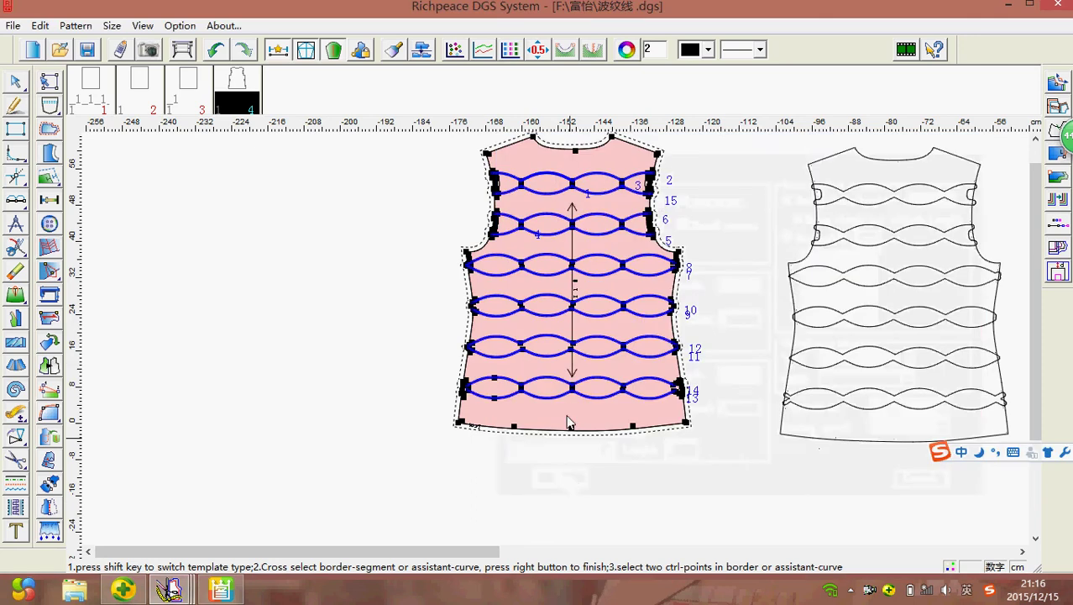
# - Create the rectangular sewing template around the vest piece with a blank width of 5 on all four sides and corner radius 0
pyautogui.scroll(-1, 569, 416)
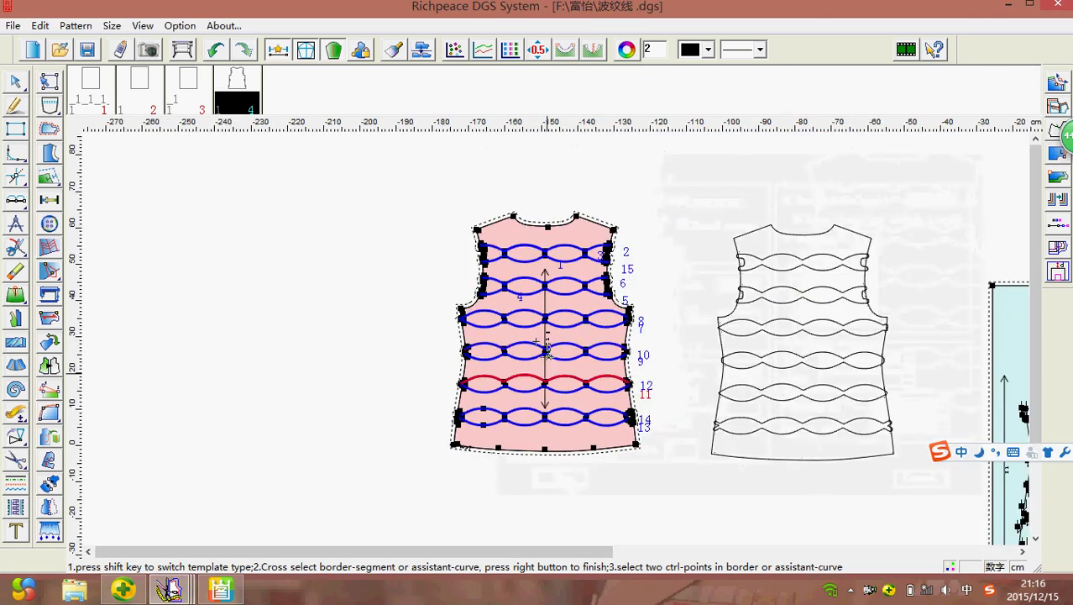
pyautogui.scroll(2, 551, 445)
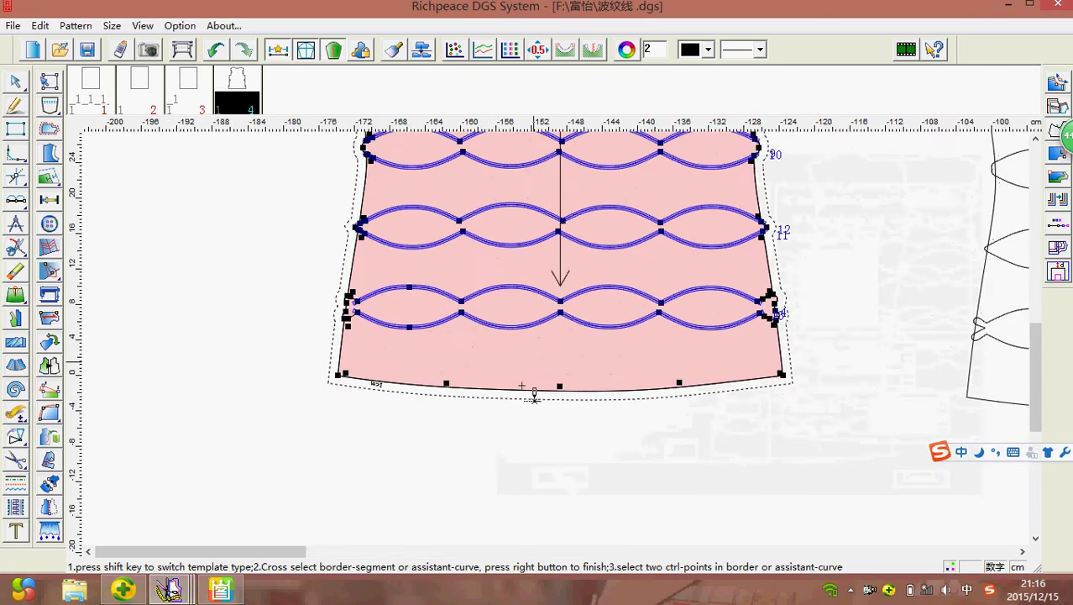
pyautogui.rightClick(498, 363)
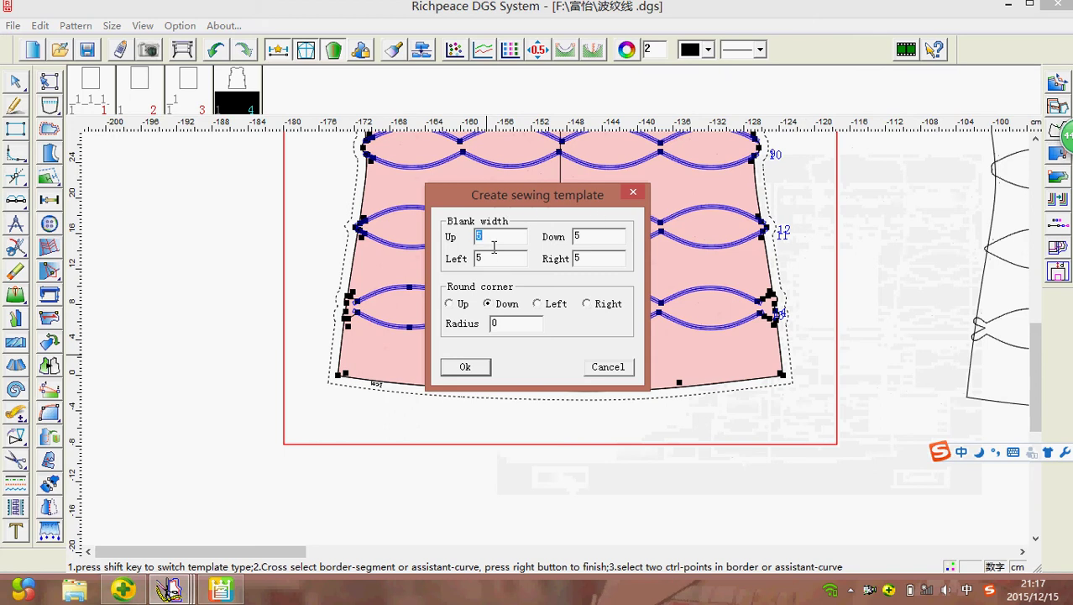
pyautogui.click(464, 367)
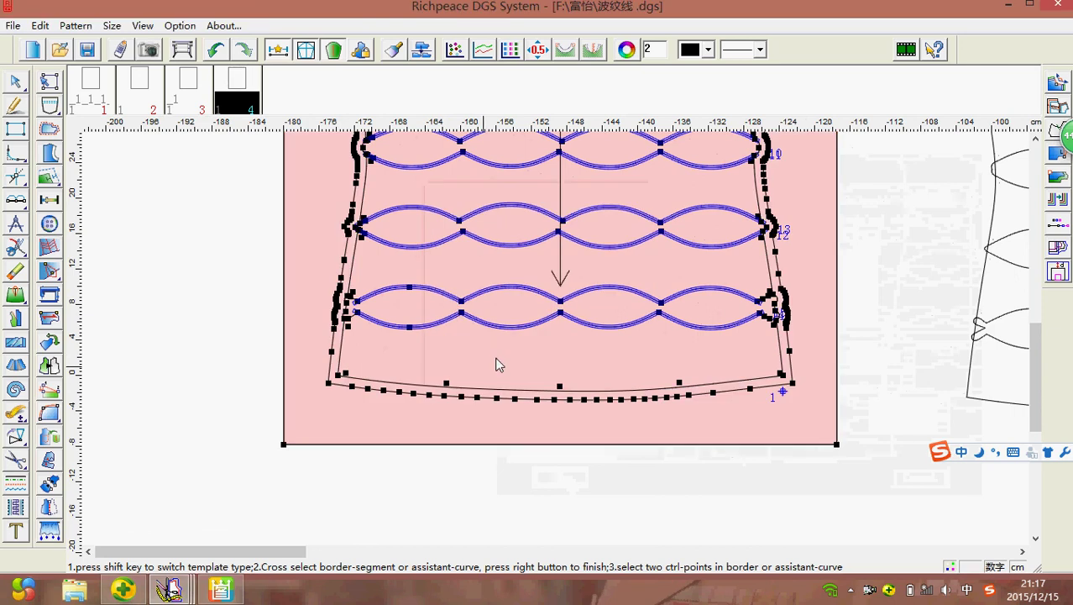
pyautogui.scroll(-1, 573, 353)
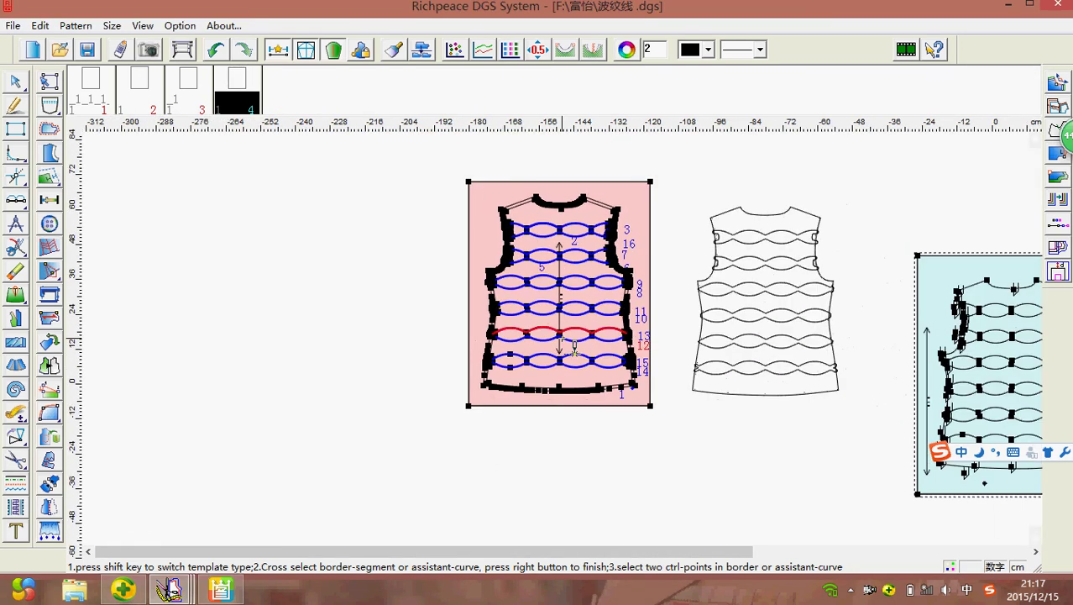
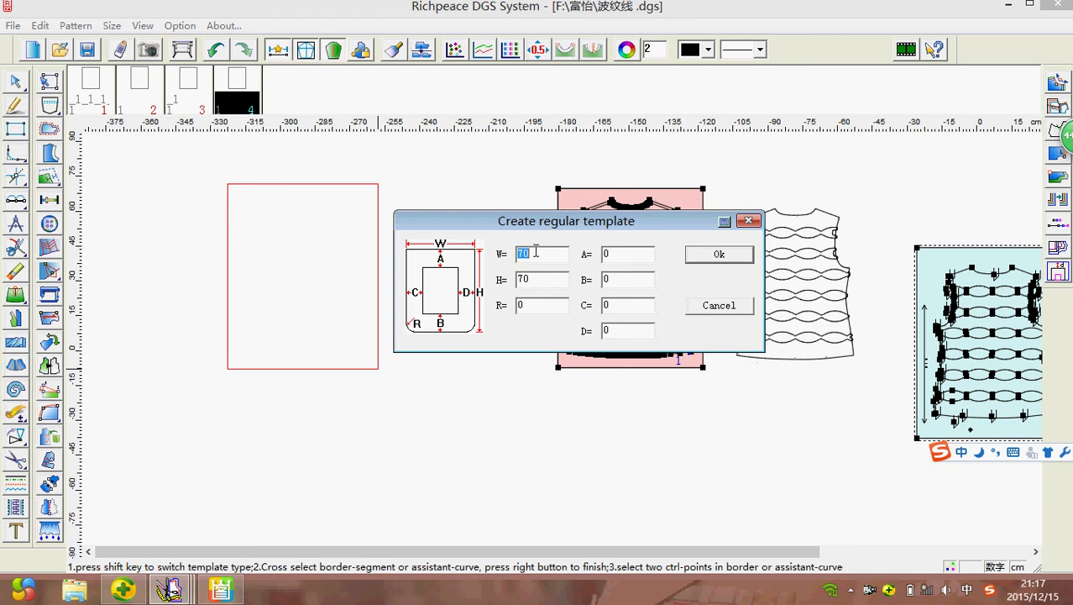
# - Create a blank rectangular template with width 70, height 70, corner radius 0 and offsets A to D at 0
pyautogui.click(710, 255)
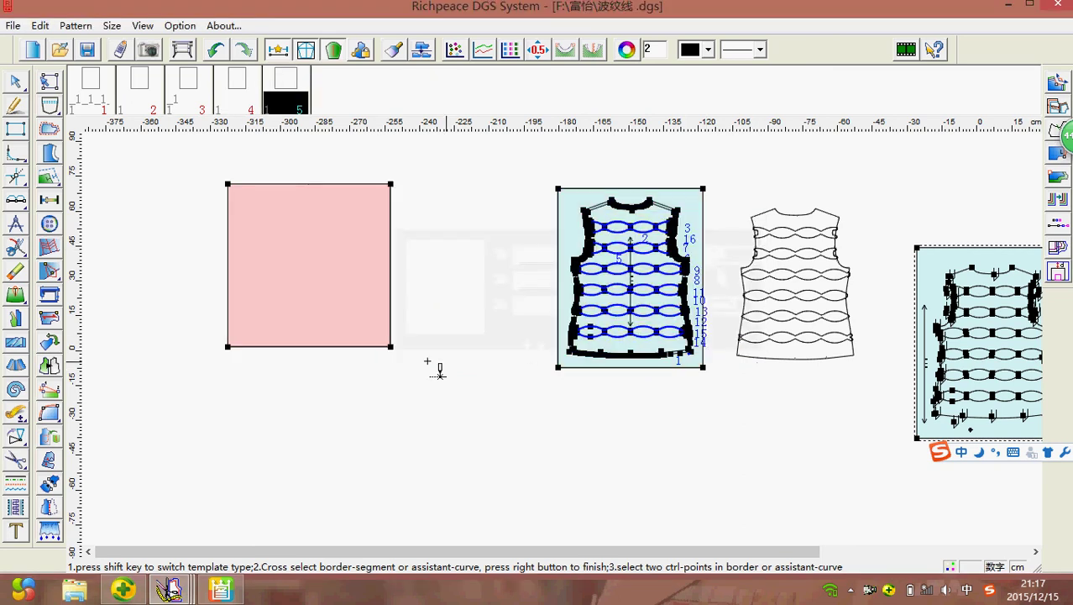
# - Cut a new pattern piece from all lines of the vest drawing and move it onto the blank 70 by 70 template
pyautogui.click(15, 460)
pyautogui.moveTo(727, 187); pyautogui.dragTo(874, 411)
pyautogui.rightClick(700, 431)
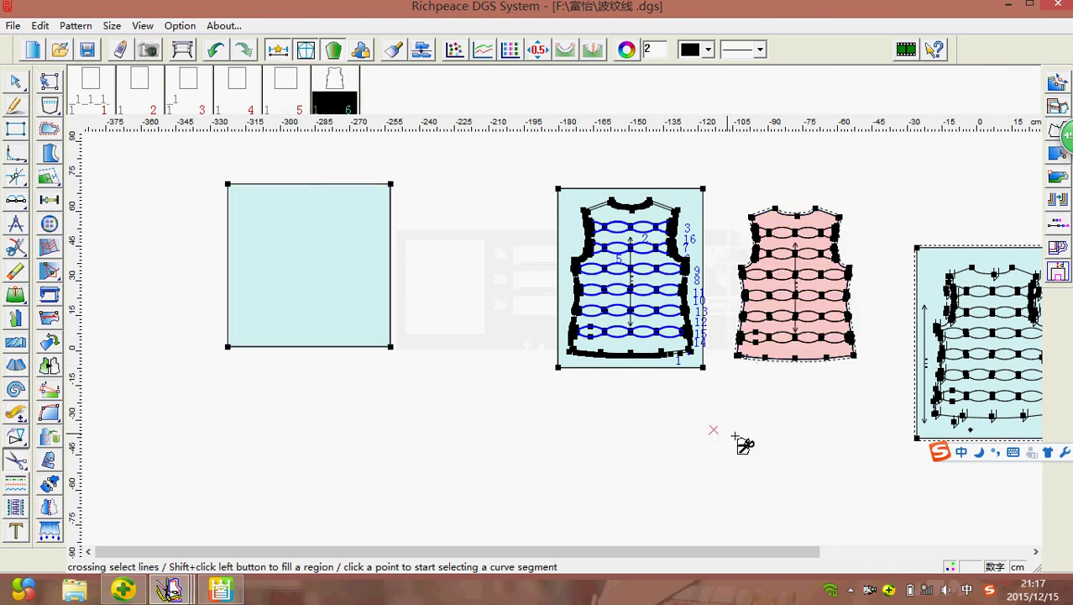
pyautogui.rightClick(731, 433)
pyautogui.click(774, 470)
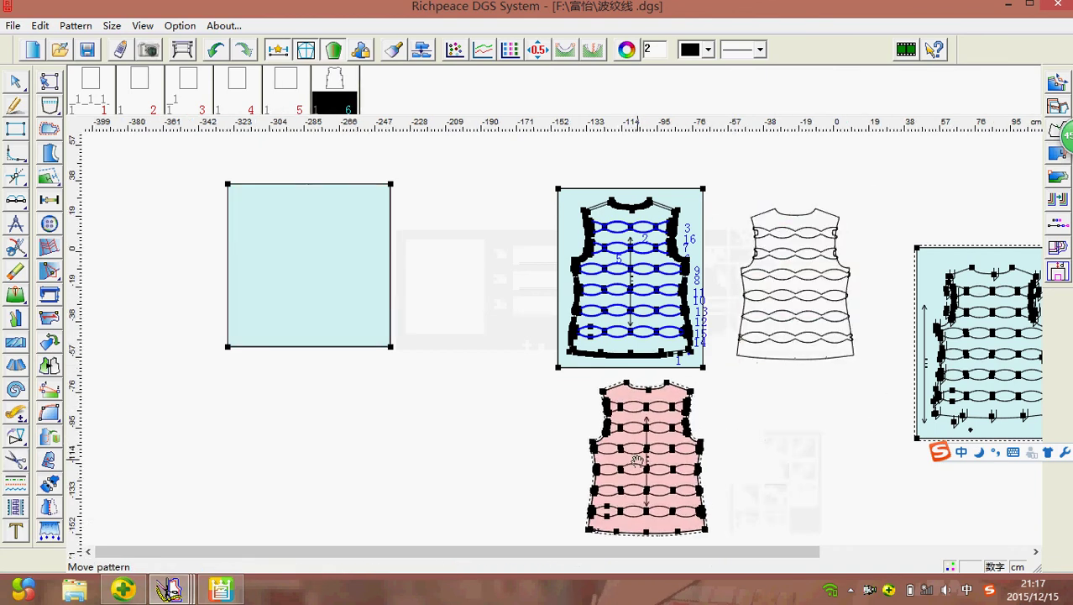
pyautogui.scroll(2, 555, 326)
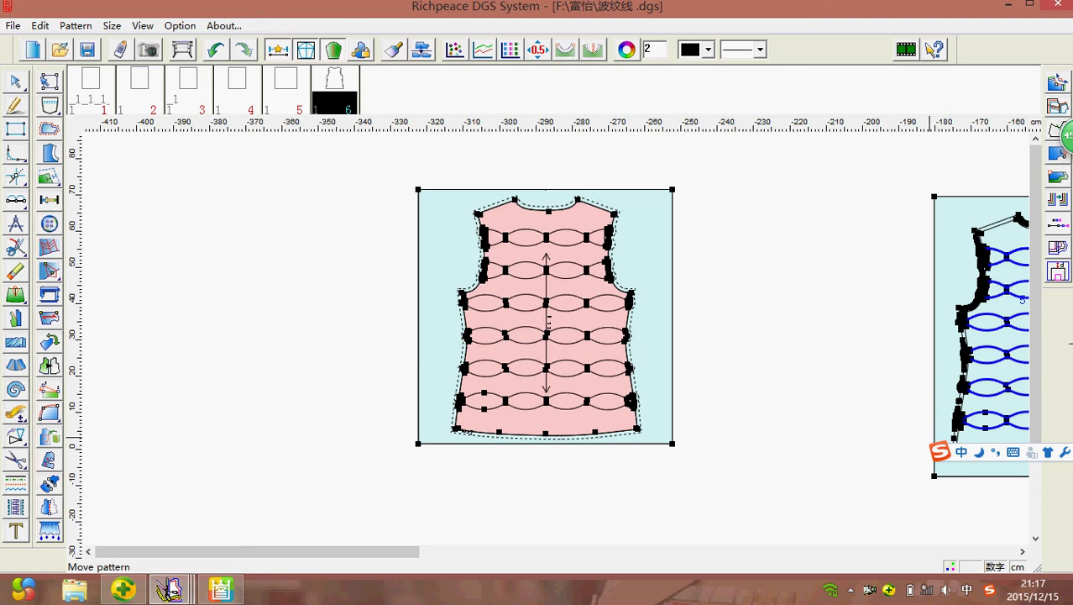
# - Apply Sewing template slots to all wave lines of the new vest piece, with width 0.4, blank lengths 0.5 and stitch length 0.25
pyautogui.rightClick(280, 317)
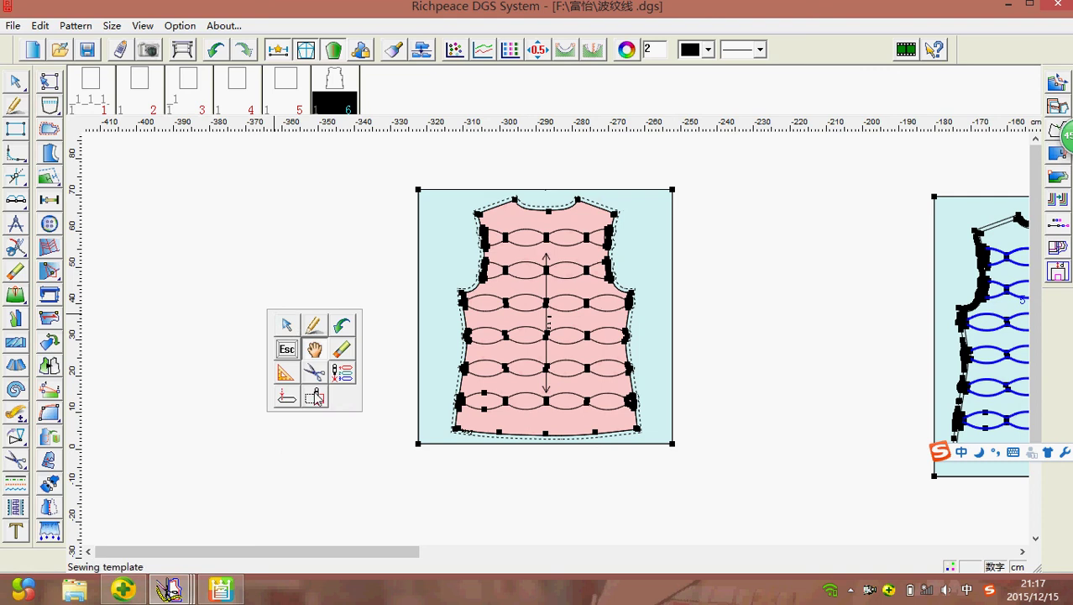
pyautogui.click(315, 398)
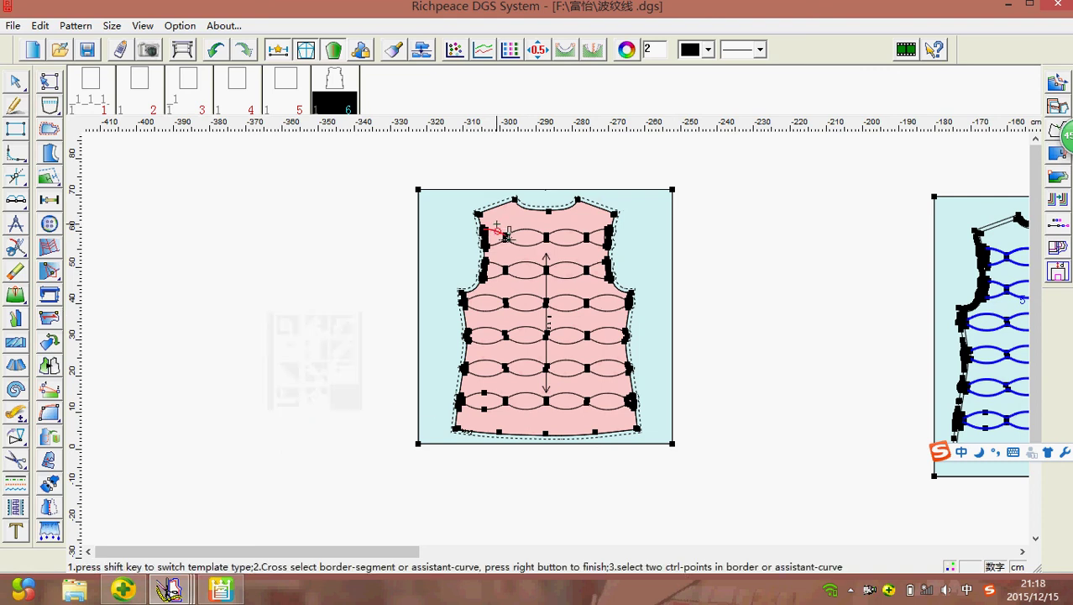
pyautogui.moveTo(500, 215); pyautogui.dragTo(587, 411)
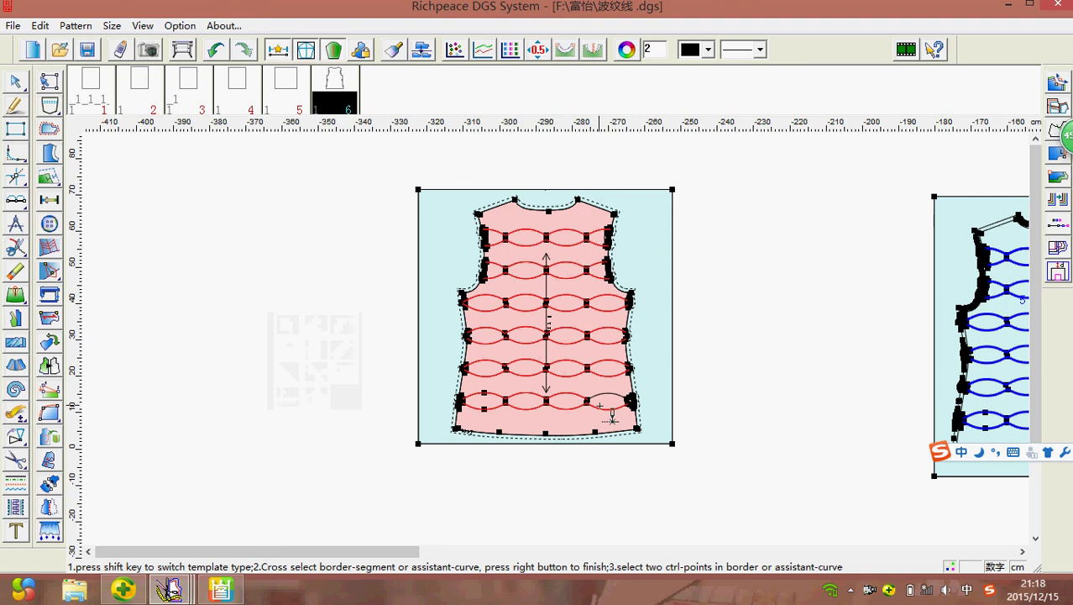
pyautogui.rightClick(644, 262)
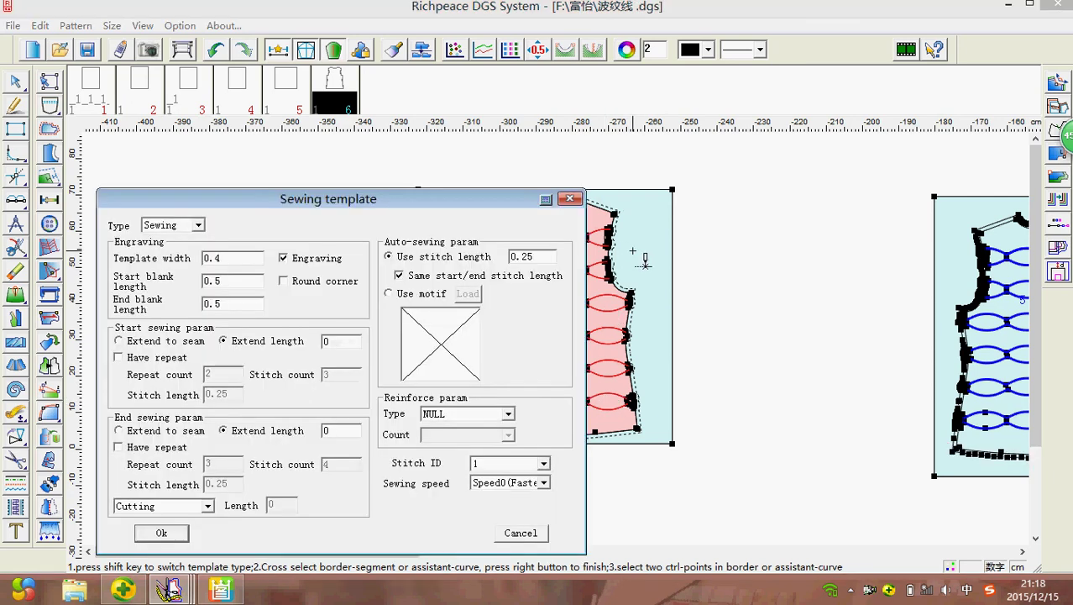
pyautogui.click(165, 533)
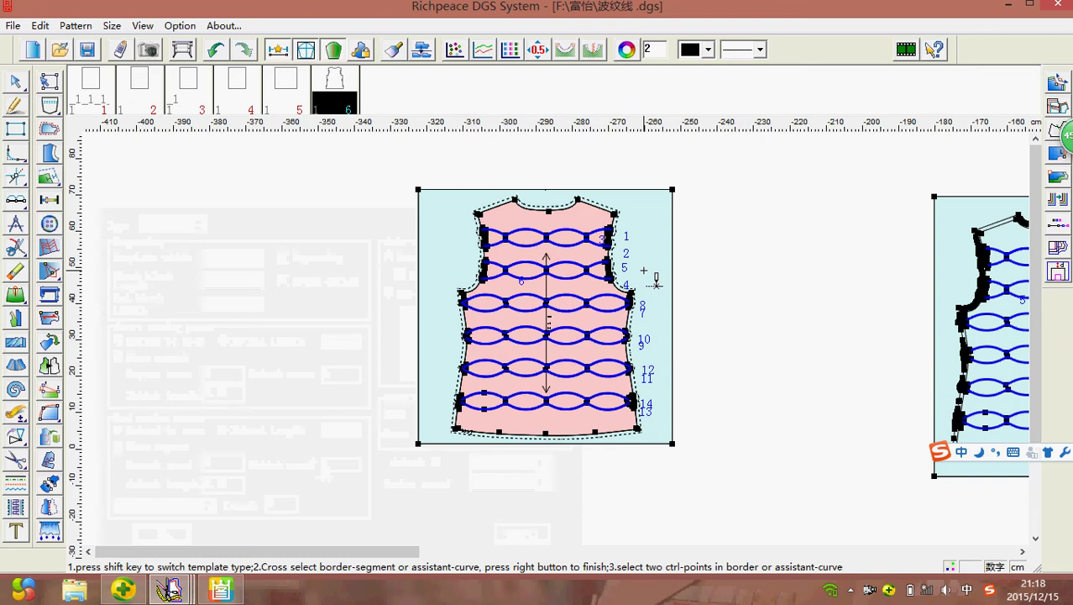
# - Move the square template out from under the vest piece to the empty area on its left
pyautogui.rightClick(712, 365)
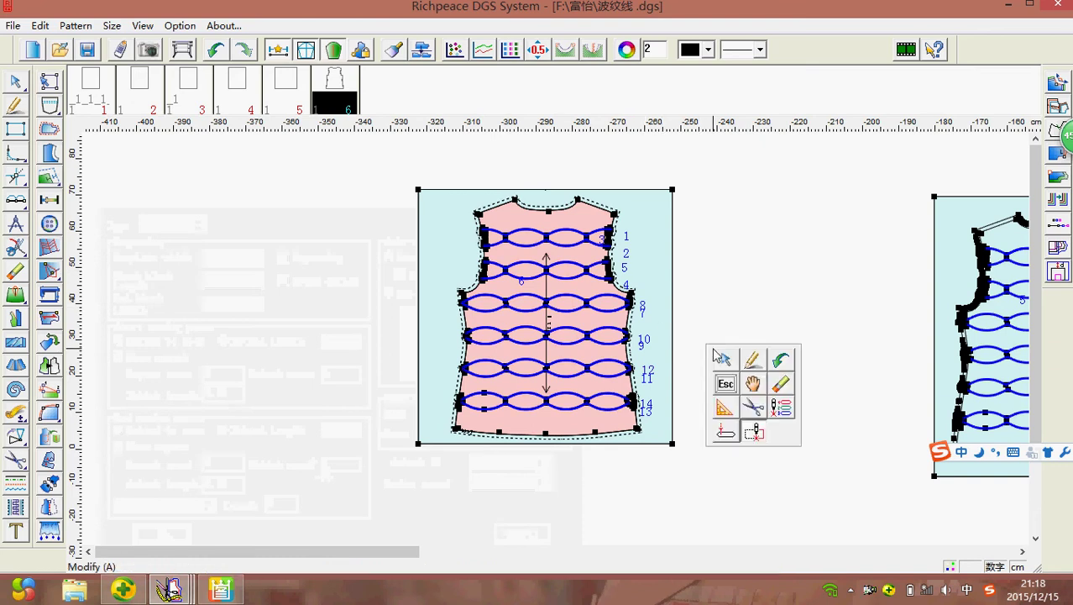
pyautogui.click(758, 383)
pyautogui.moveTo(517, 336); pyautogui.dragTo(306, 340)
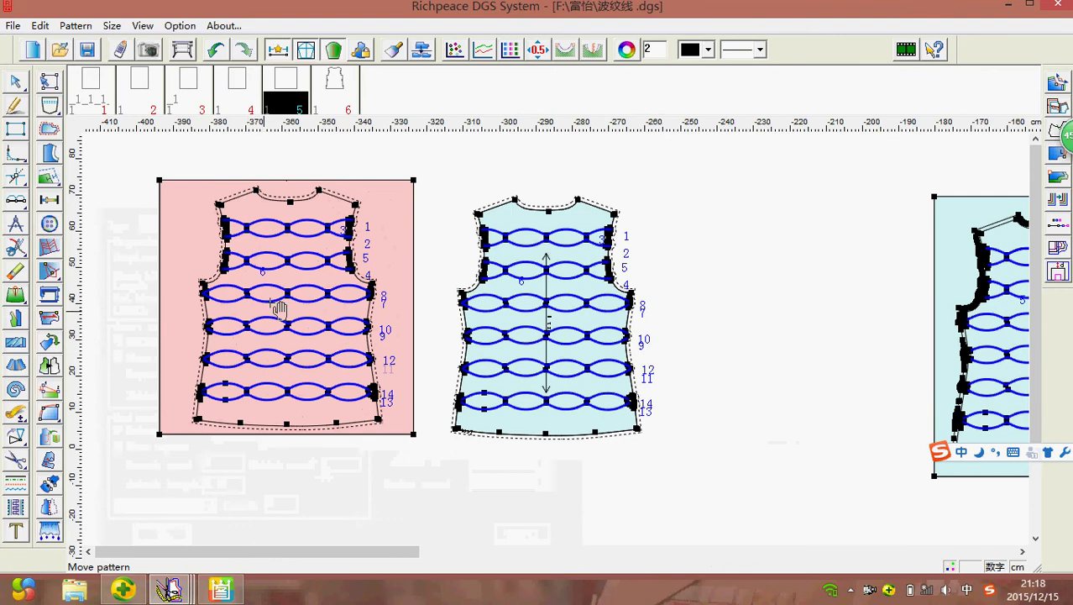
# - Compare the square template's copied slots and numbers with the vest piece and the earlier vest template
pyautogui.scroll(-3, 398, 447)
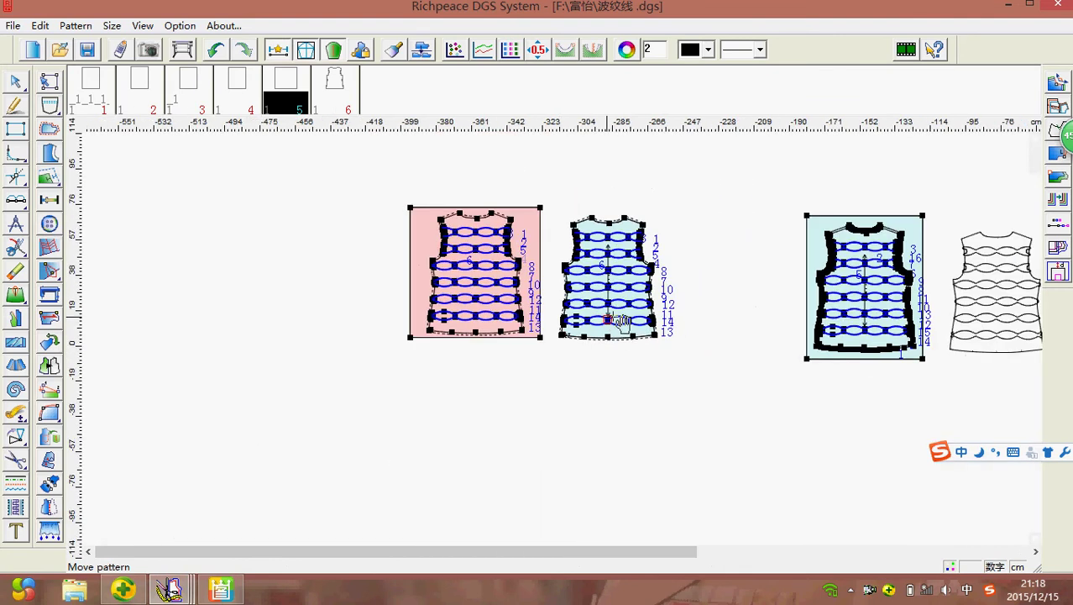
pyautogui.scroll(-2, 882, 343)
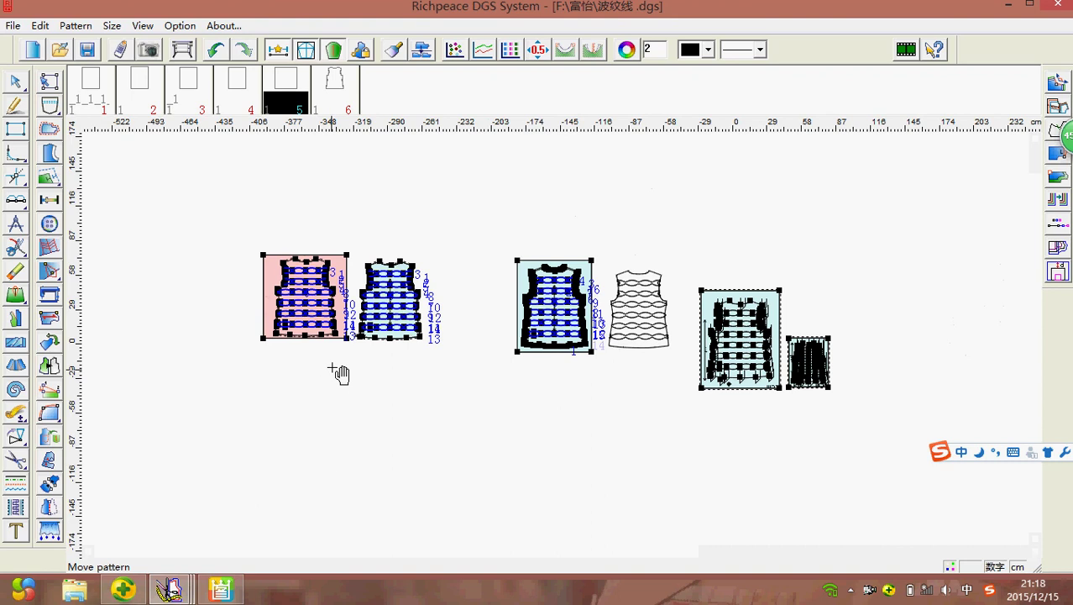
pyautogui.scroll(2, 338, 374)
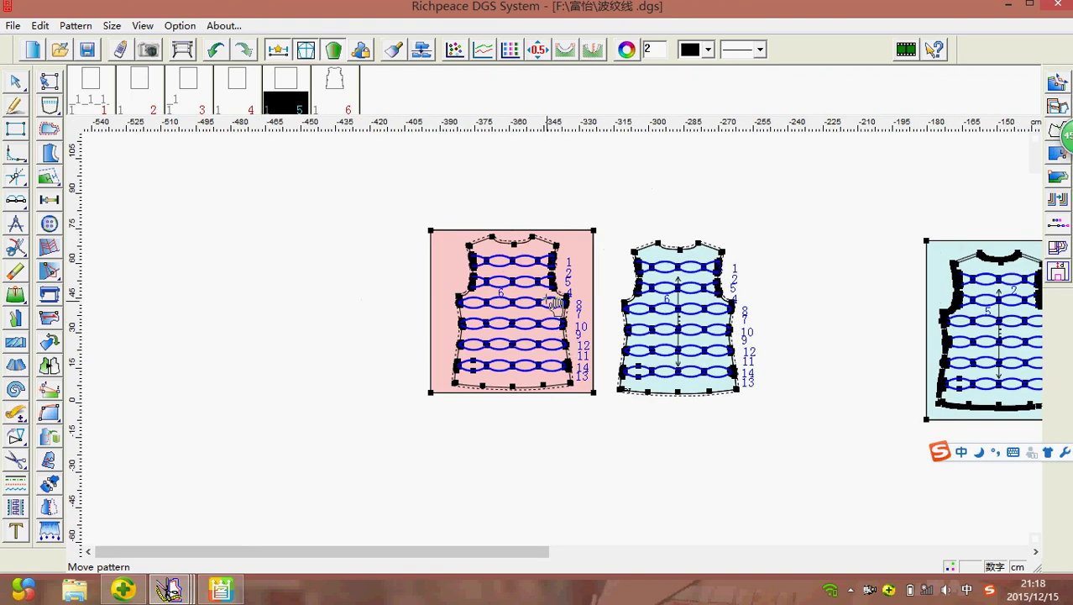
pyautogui.scroll(1, 556, 302)
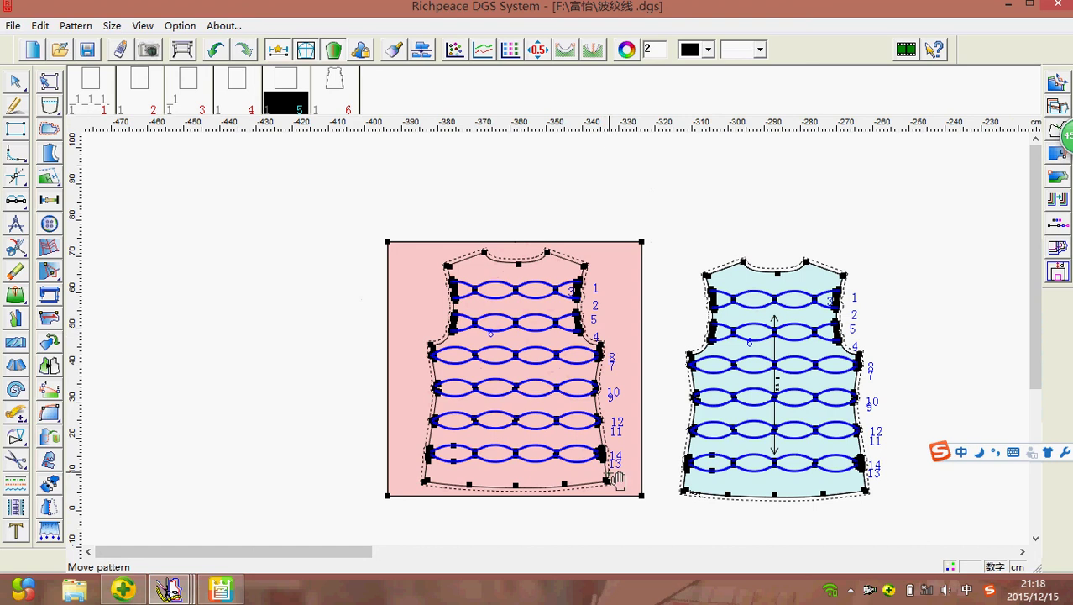
pyautogui.scroll(-1, 744, 467)
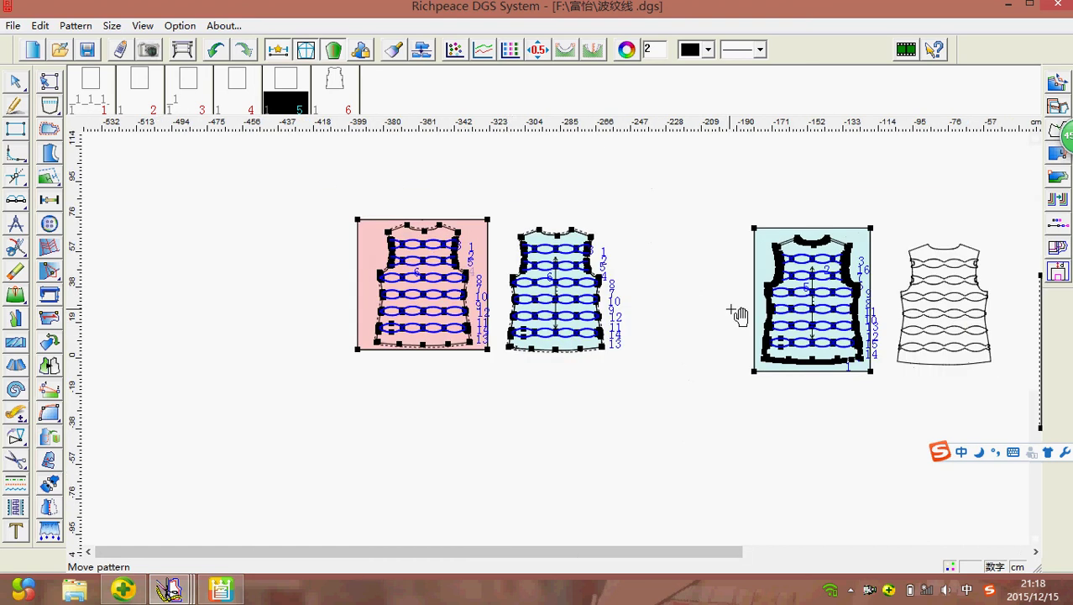
pyautogui.scroll(2, 521, 332)
pyautogui.scroll(-3, 569, 343)
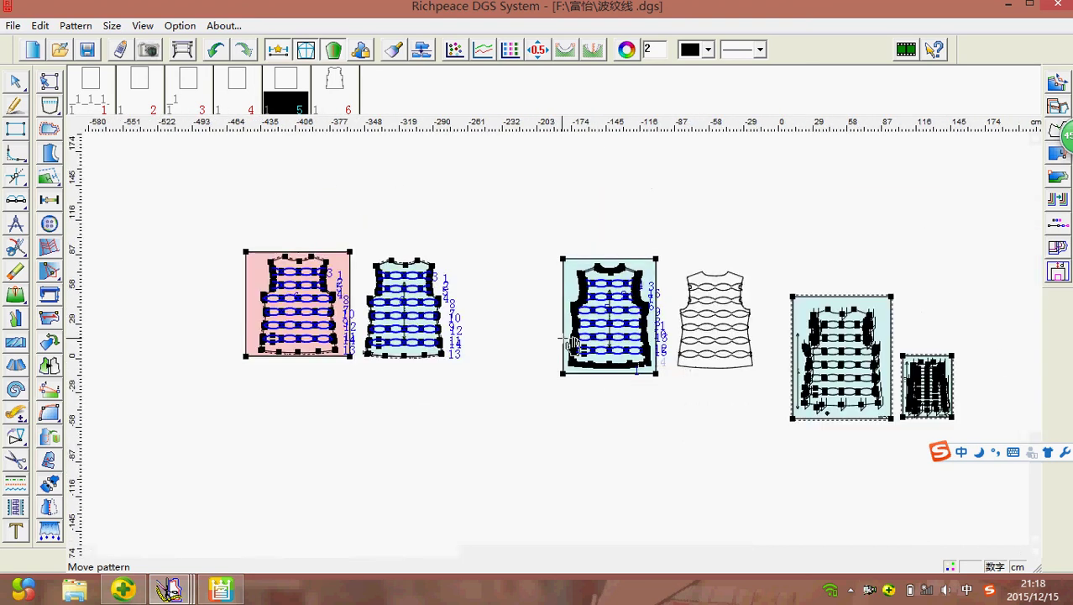
pyautogui.scroll(3, 571, 345)
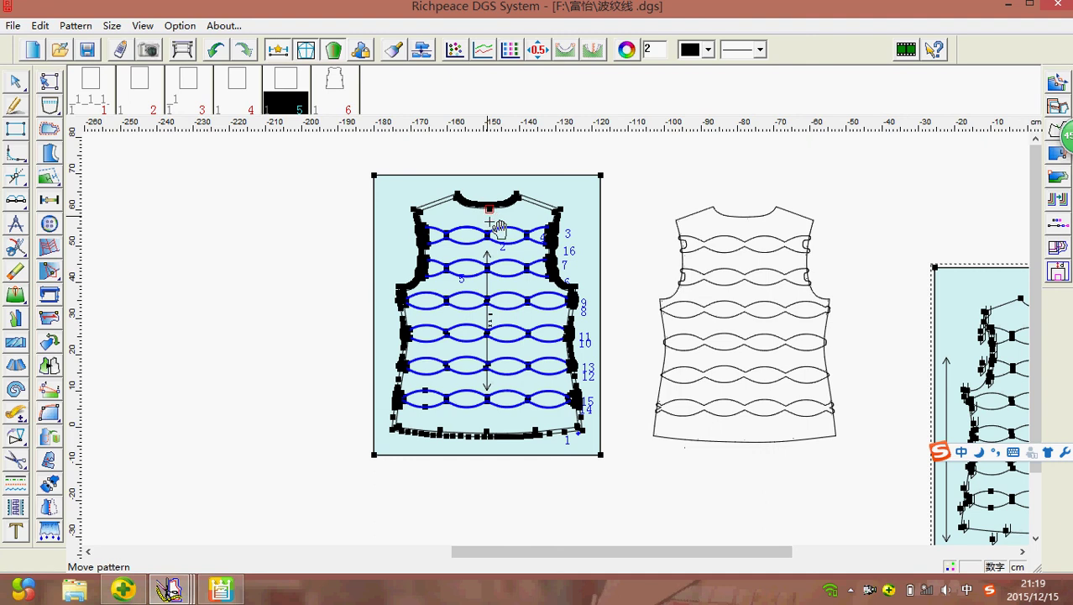
pyautogui.scroll(1, 546, 286)
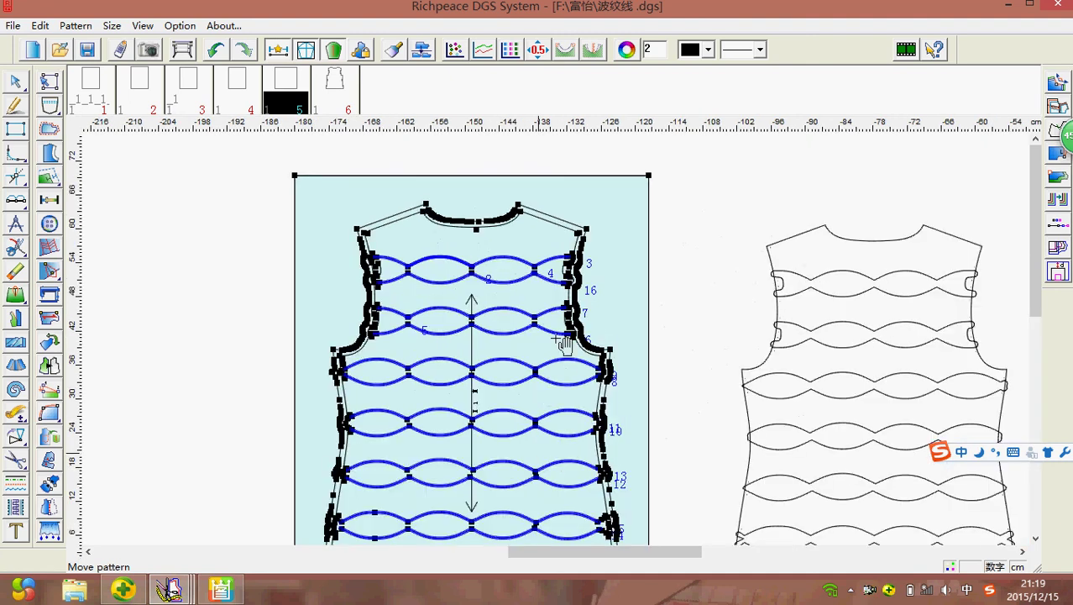
pyautogui.scroll(-1, 565, 343)
# - Place three P-type template marks in a row below the left end of the vest's hem on the earlier template
pyautogui.rightClick(319, 336)
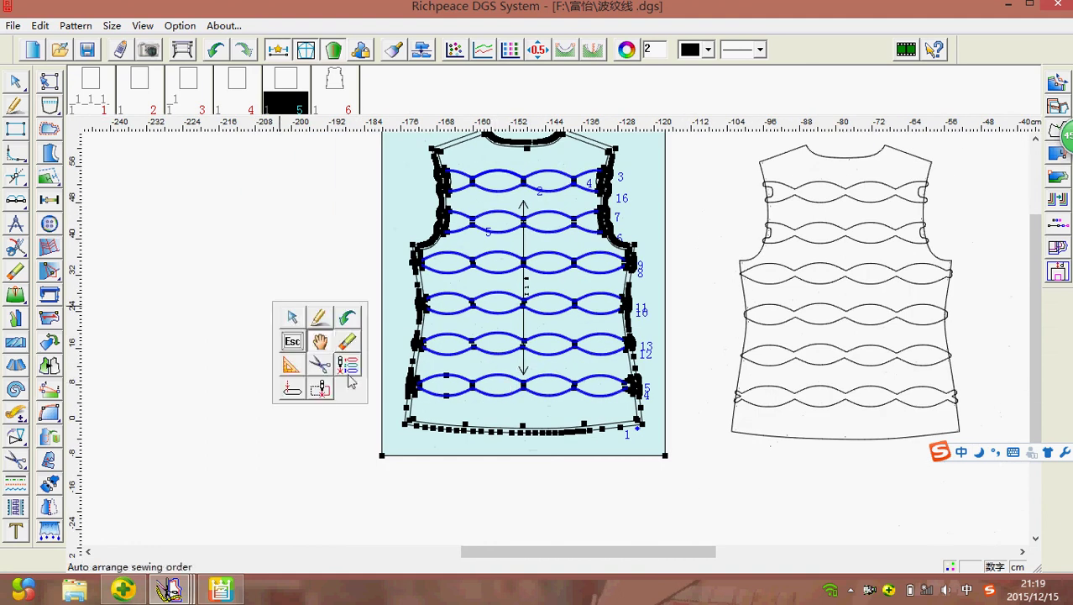
pyautogui.click(322, 391)
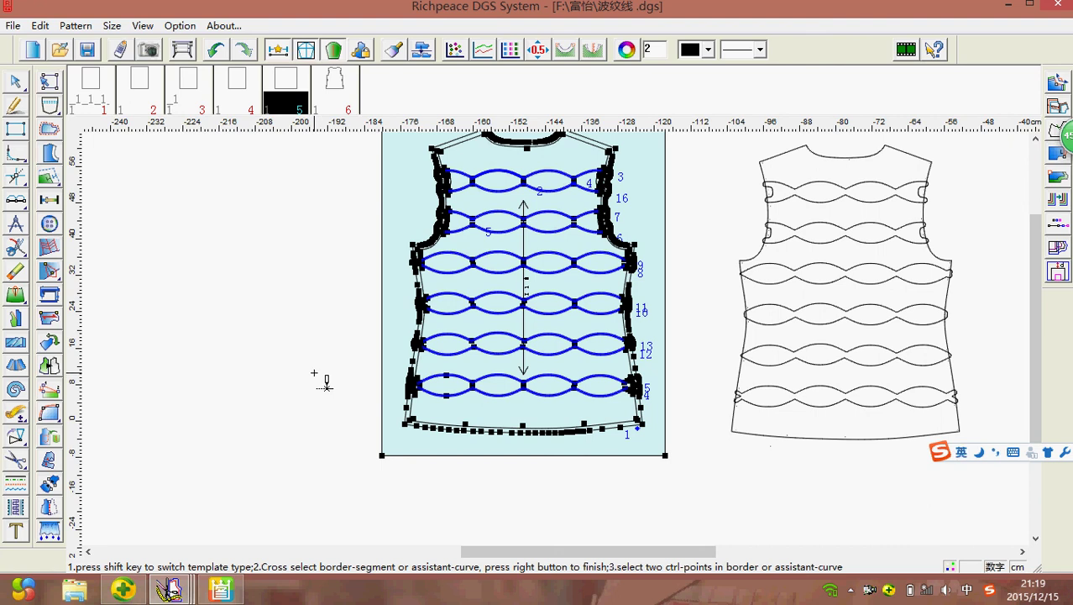
pyautogui.press('shift')
pyautogui.scroll(2, 415, 424)
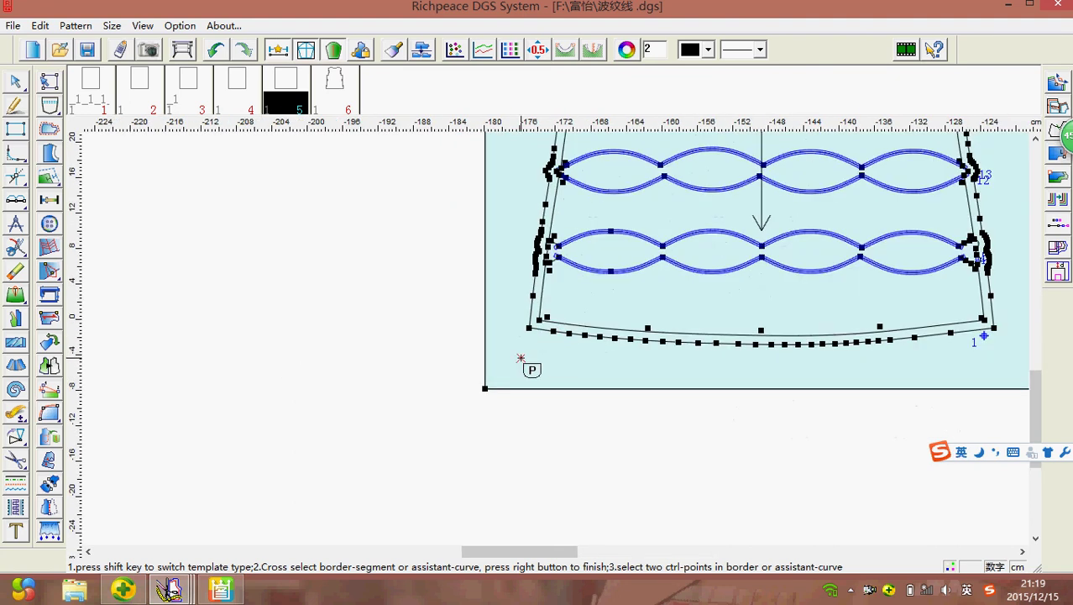
pyautogui.click(557, 361)
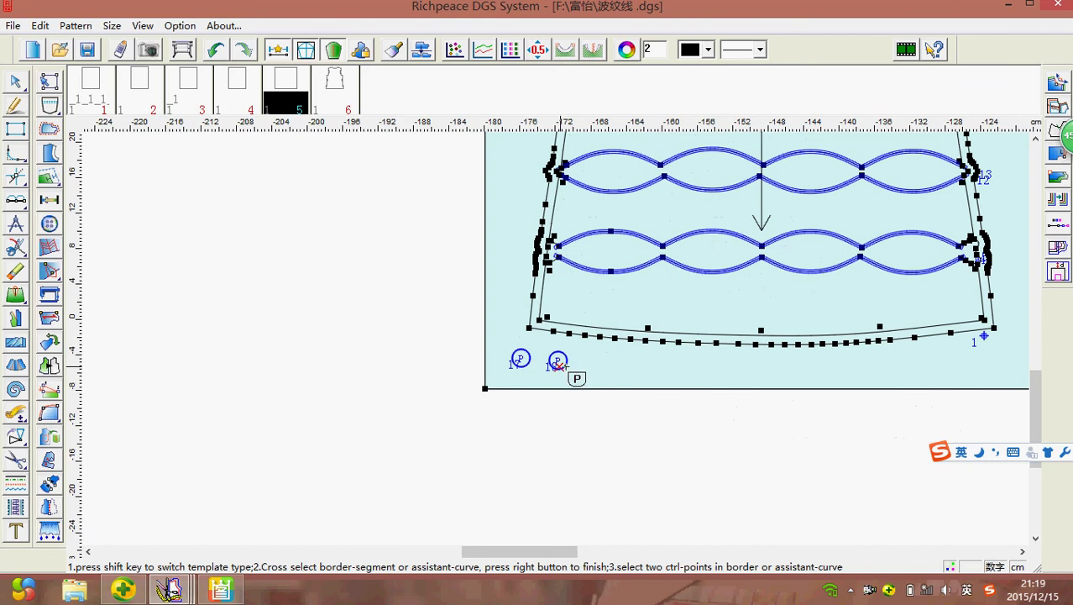
pyautogui.click(593, 366)
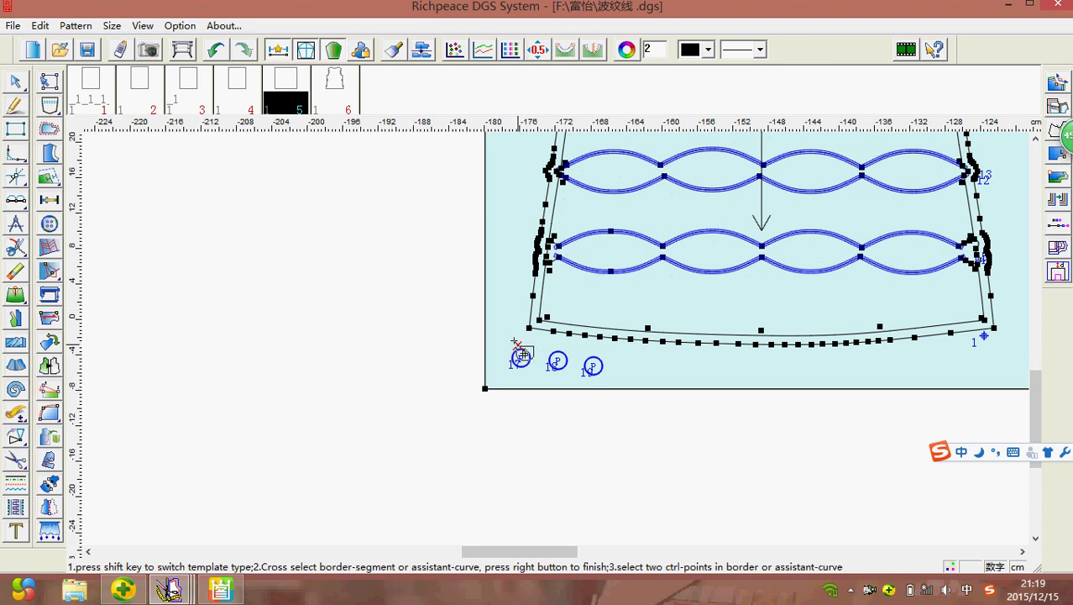
# - Place the crosshair point marker in the blank upper-left corner of the vest template
pyautogui.rightClick(522, 297)
pyautogui.scroll(1, 640, 284)
pyautogui.scroll(-1, 621, 310)
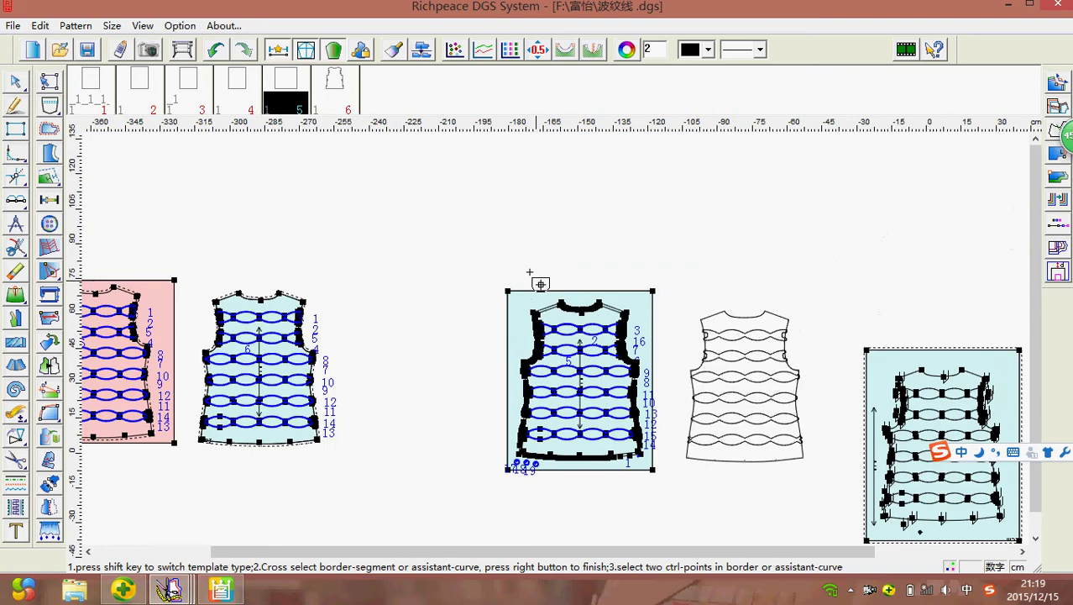
pyautogui.scroll(2, 596, 346)
pyautogui.click(500, 238)
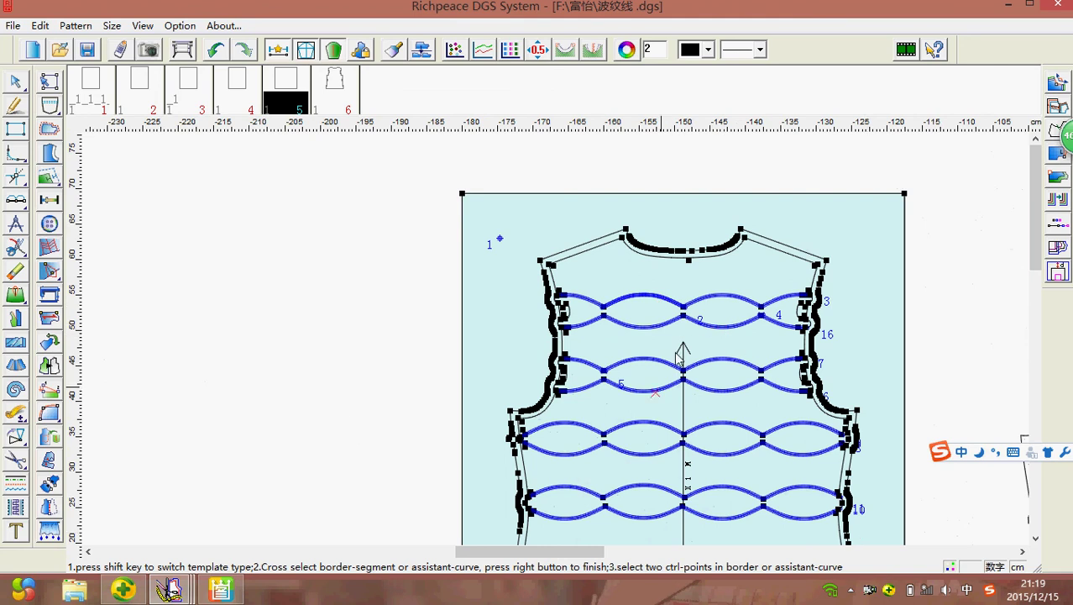
# - Renumber the sewing lines of the vest template's top wave row as 2 for the upper wave and 3 and 4 for the lower wave's sections
pyautogui.scroll(1, 546, 360)
pyautogui.scroll(1, 503, 380)
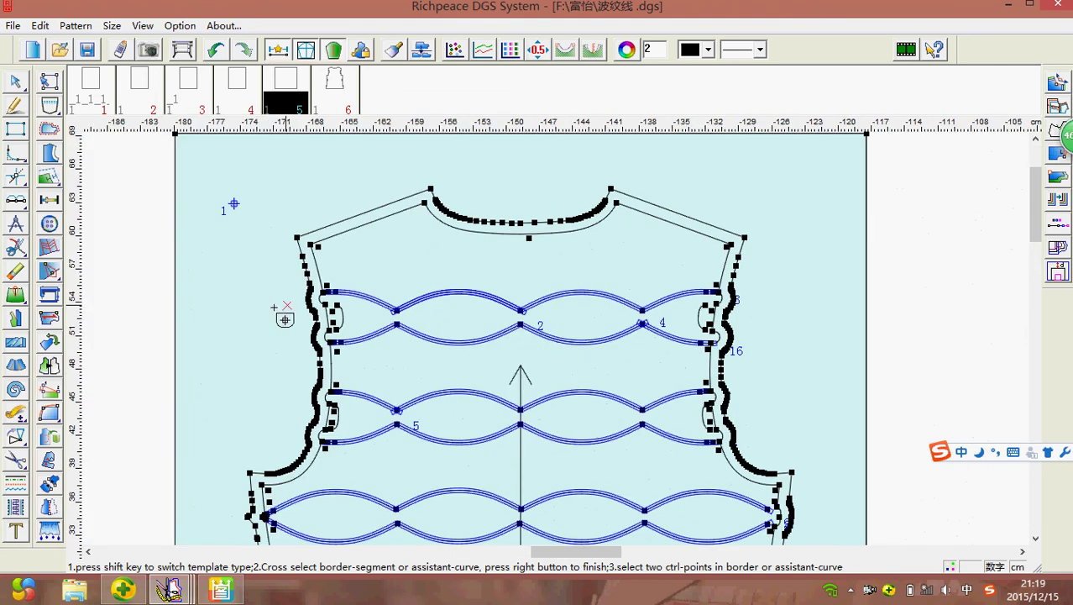
pyautogui.click(524, 336)
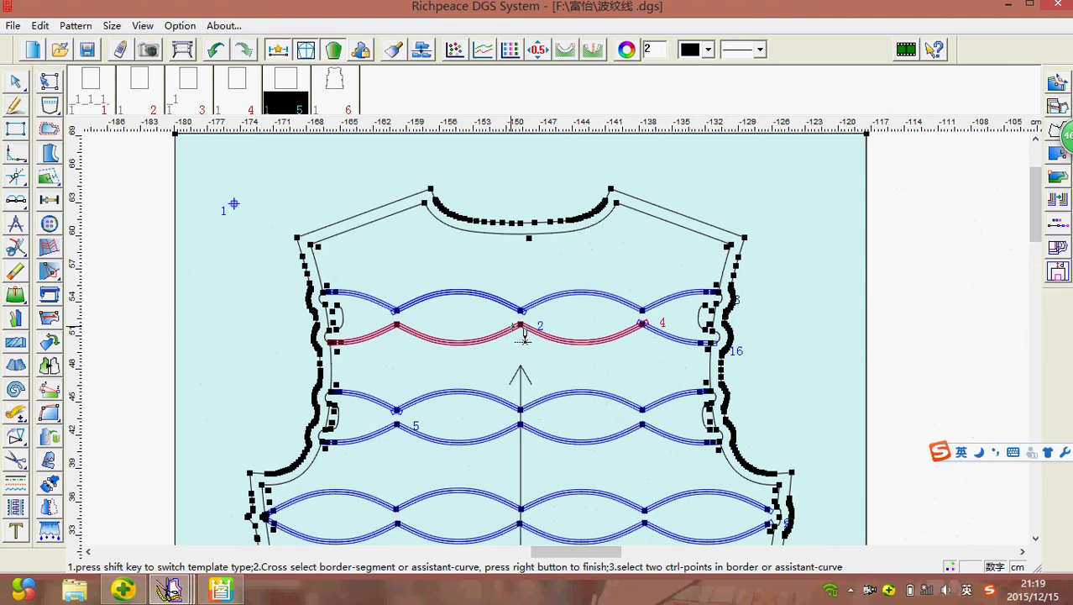
pyautogui.click(520, 335)
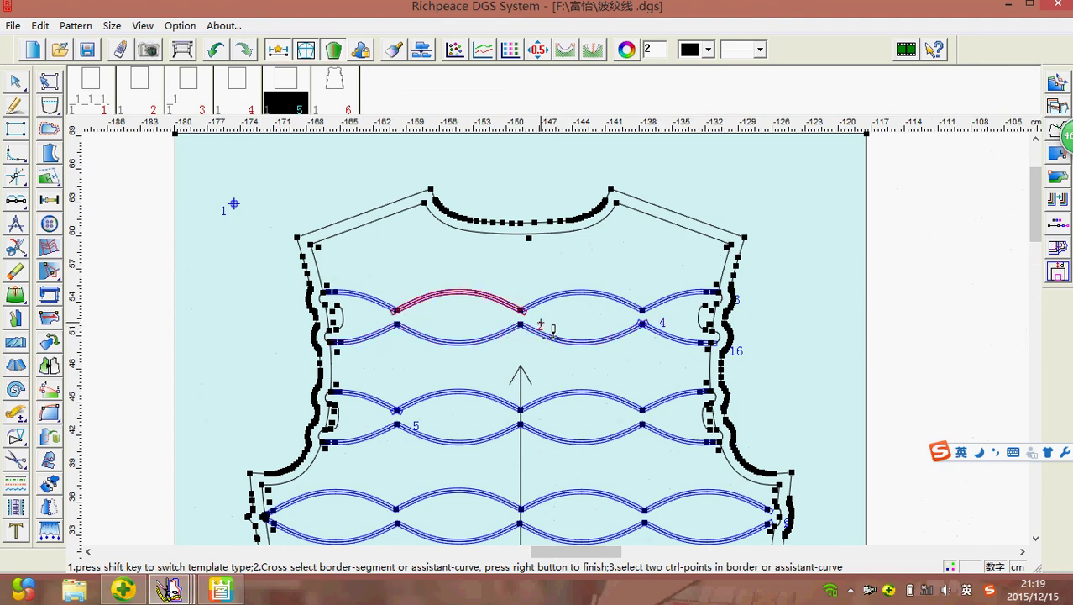
pyautogui.scroll(1, 551, 331)
pyautogui.scroll(2, 559, 334)
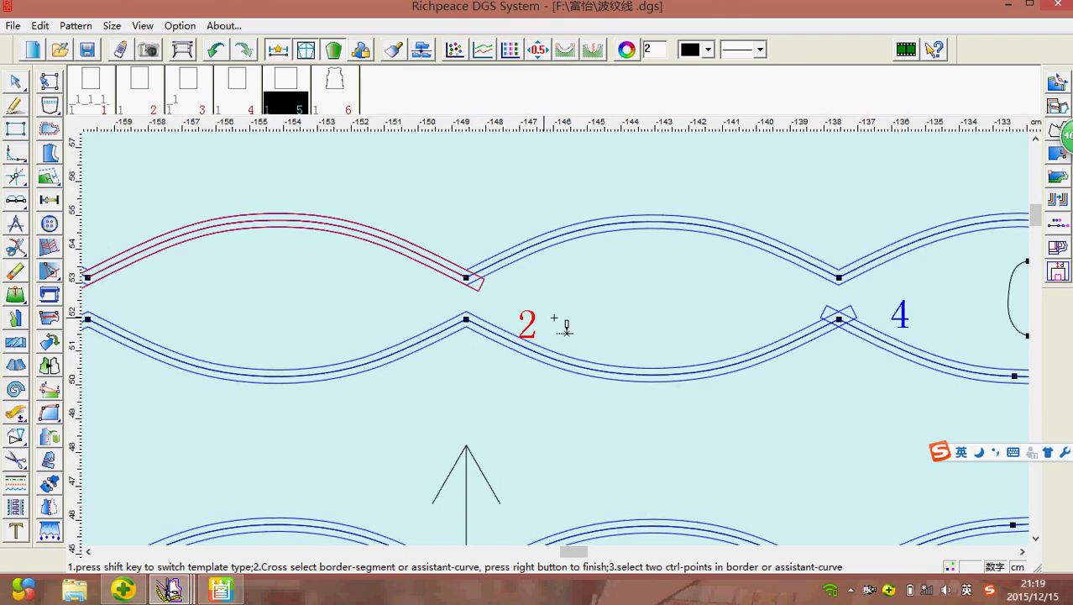
pyautogui.scroll(-3, 567, 327)
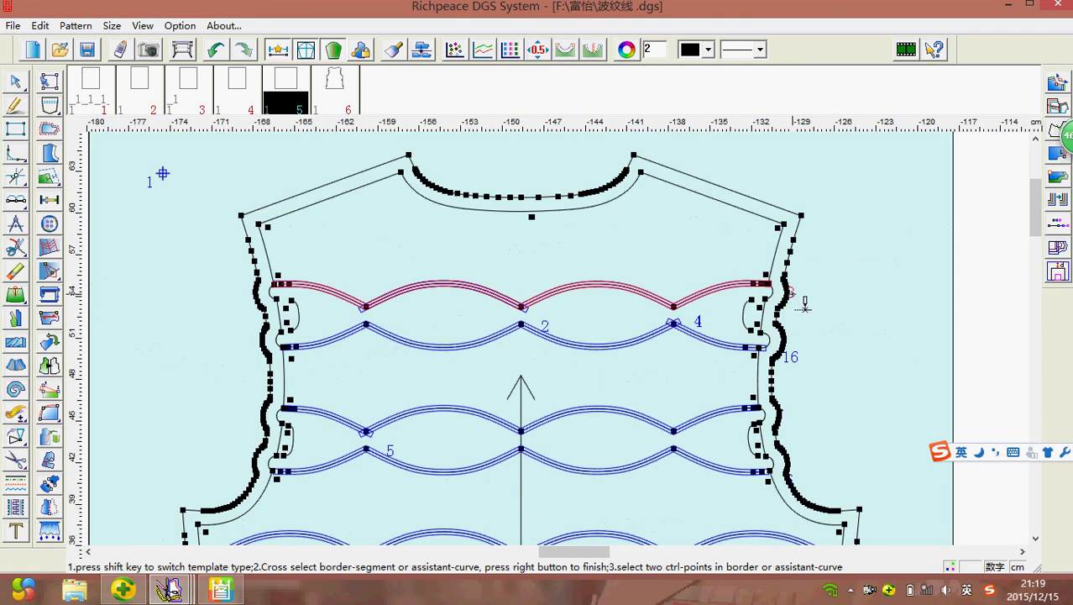
pyautogui.scroll(4, 778, 312)
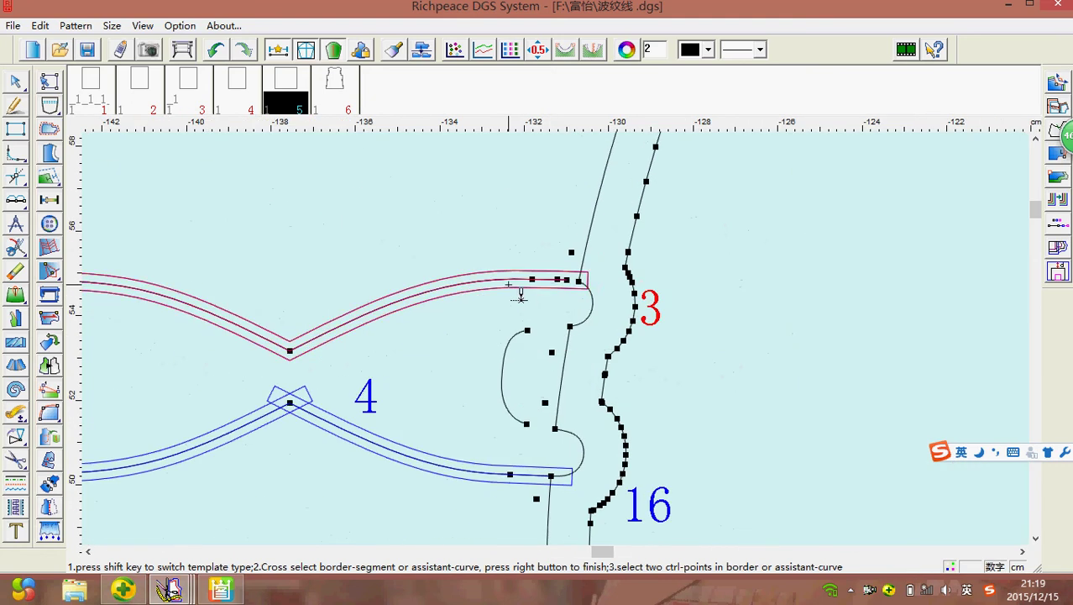
pyautogui.press('shift')
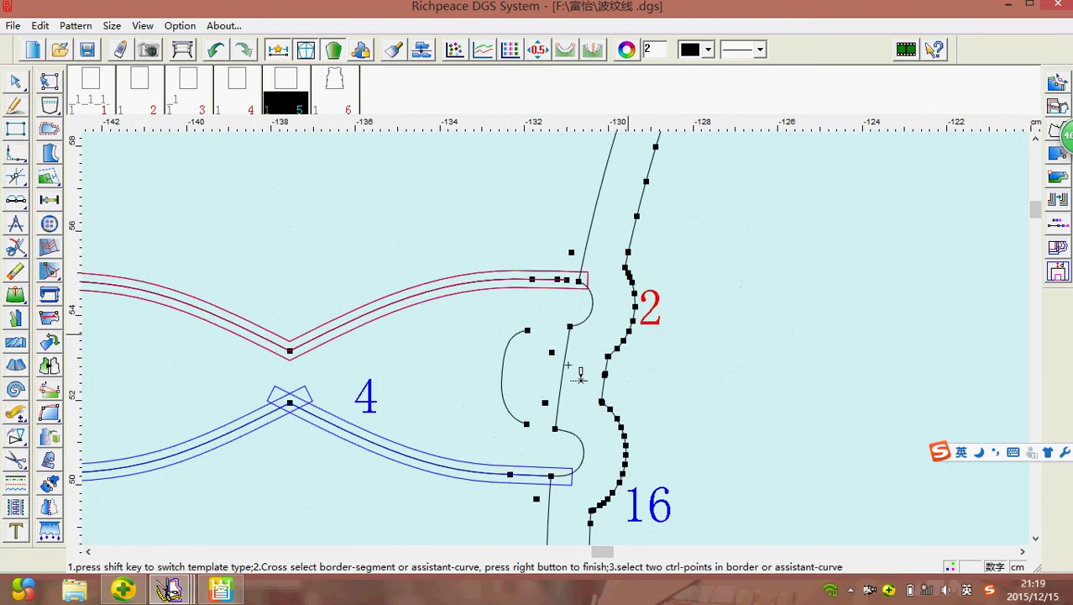
pyautogui.click(382, 397)
pyautogui.press('shift')
pyautogui.click(622, 485)
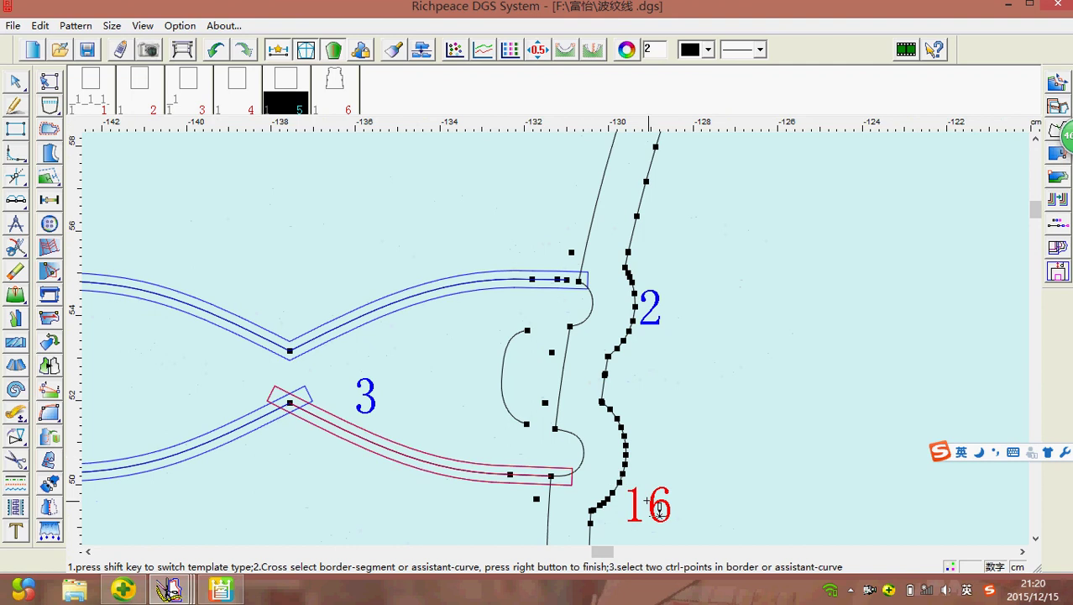
pyautogui.rightClick(622, 485)
# - Set the sewing number of the lower line in the second wave row to 5
pyautogui.scroll(-4, 542, 416)
pyautogui.scroll(3, 542, 416)
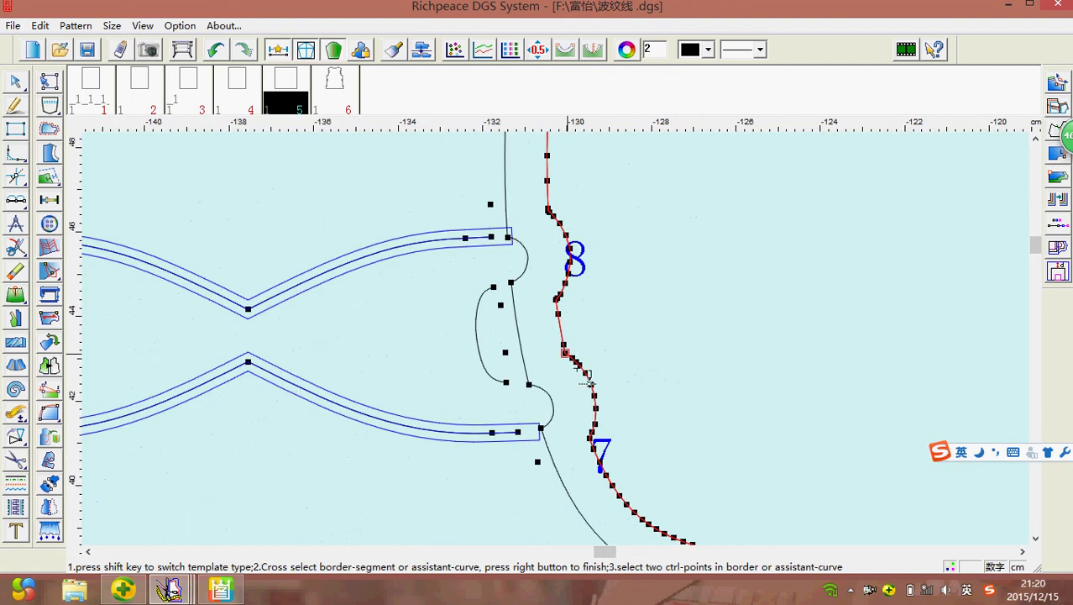
pyautogui.scroll(-2, 574, 369)
pyautogui.scroll(2, 571, 366)
pyautogui.press('shift')
pyautogui.press('shift')
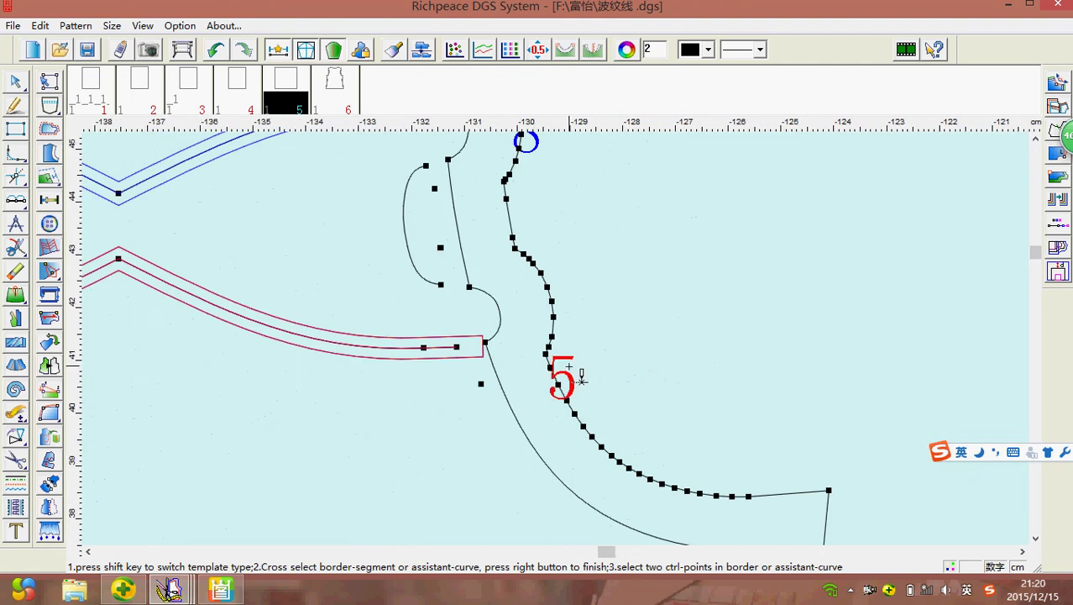
# - Renumber the third wave row's two sewing lines as 6 and 7 and the fourth row's lines as 8 and 9
pyautogui.scroll(-3, 575, 371)
pyautogui.scroll(2, 567, 349)
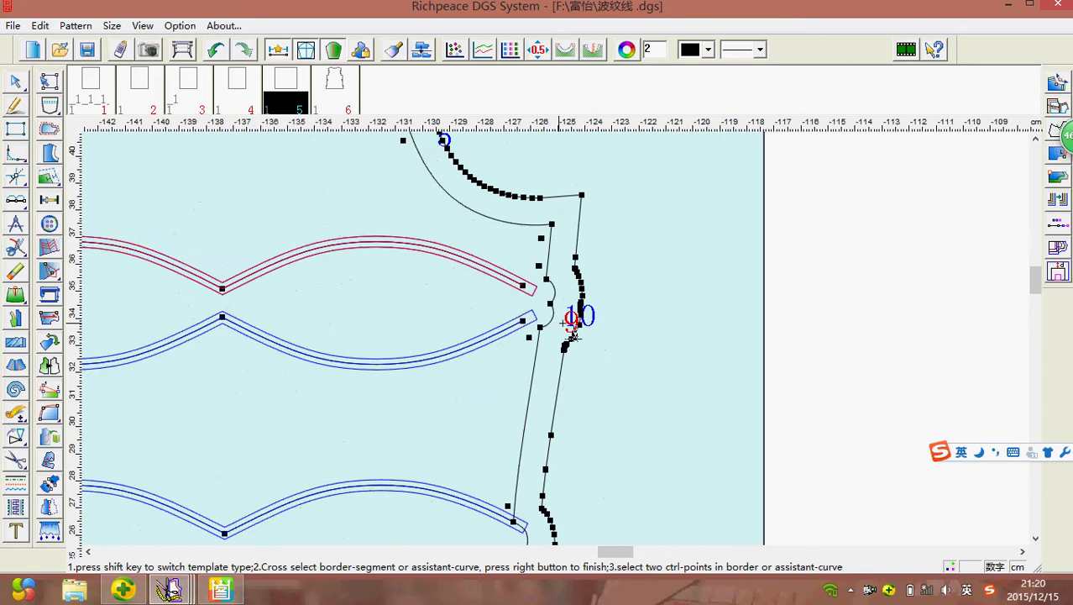
pyautogui.scroll(2, 569, 348)
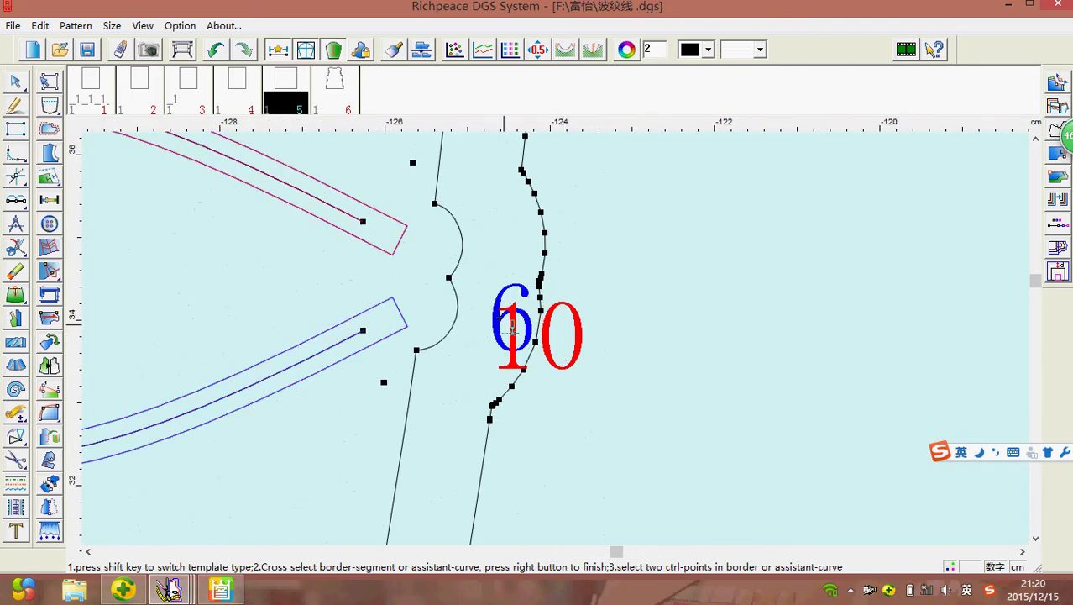
pyautogui.scroll(-4, 511, 328)
pyautogui.scroll(2, 566, 341)
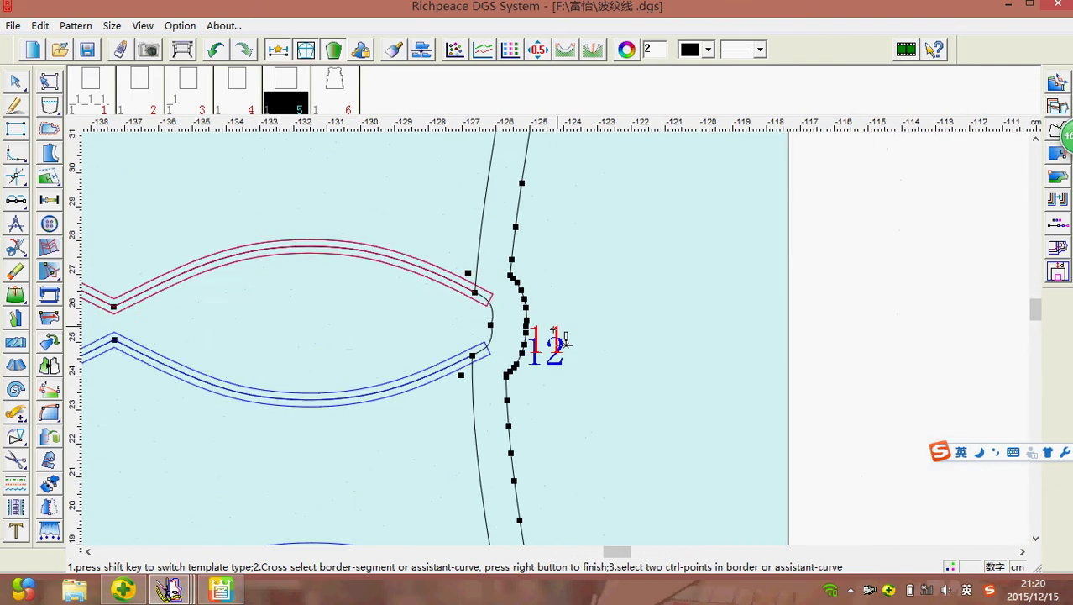
pyautogui.rightClick(336, 477)
pyautogui.scroll(-2, 561, 354)
pyautogui.scroll(-3, 561, 354)
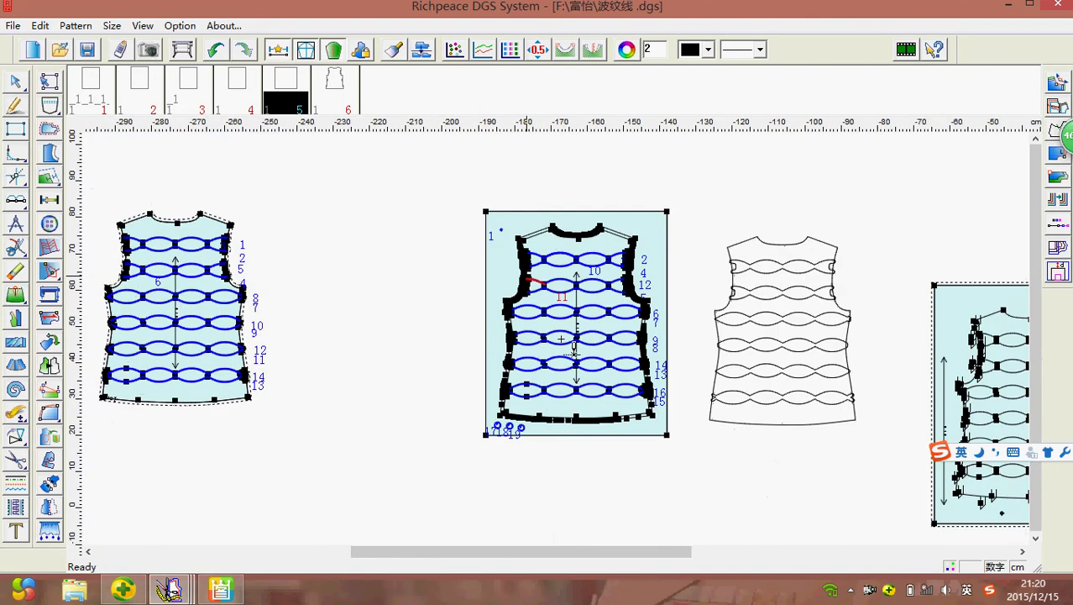
# - Auto arrange the sewing order for only parallel lines with start index 1, starting near the left end of the third row's upper wave
pyautogui.scroll(2, 563, 354)
pyautogui.scroll(-2, 563, 354)
pyautogui.scroll(3, 563, 345)
pyautogui.scroll(-3, 504, 320)
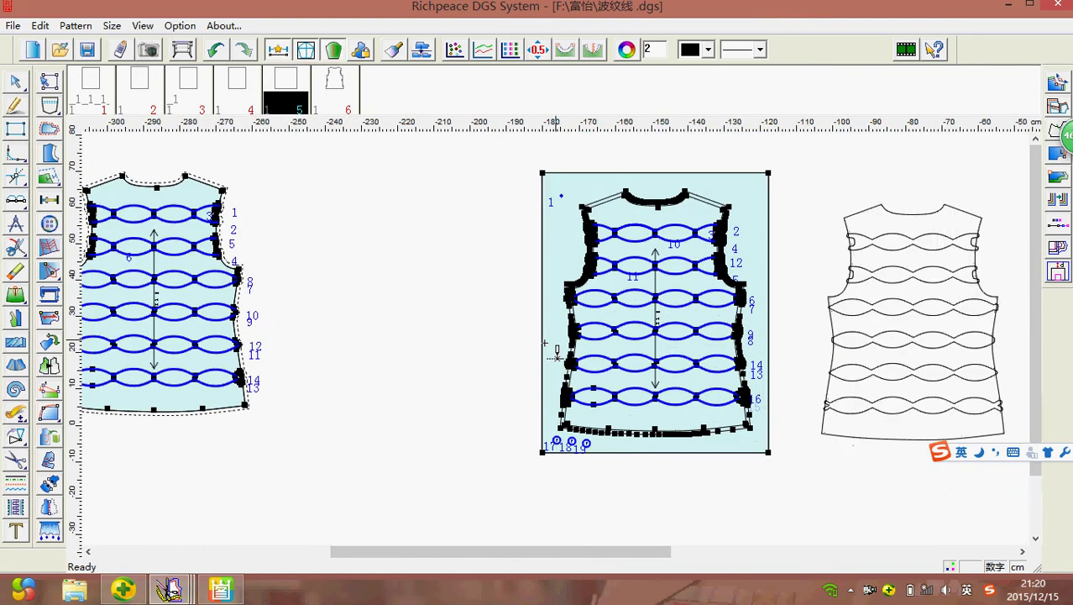
pyautogui.rightClick(446, 284)
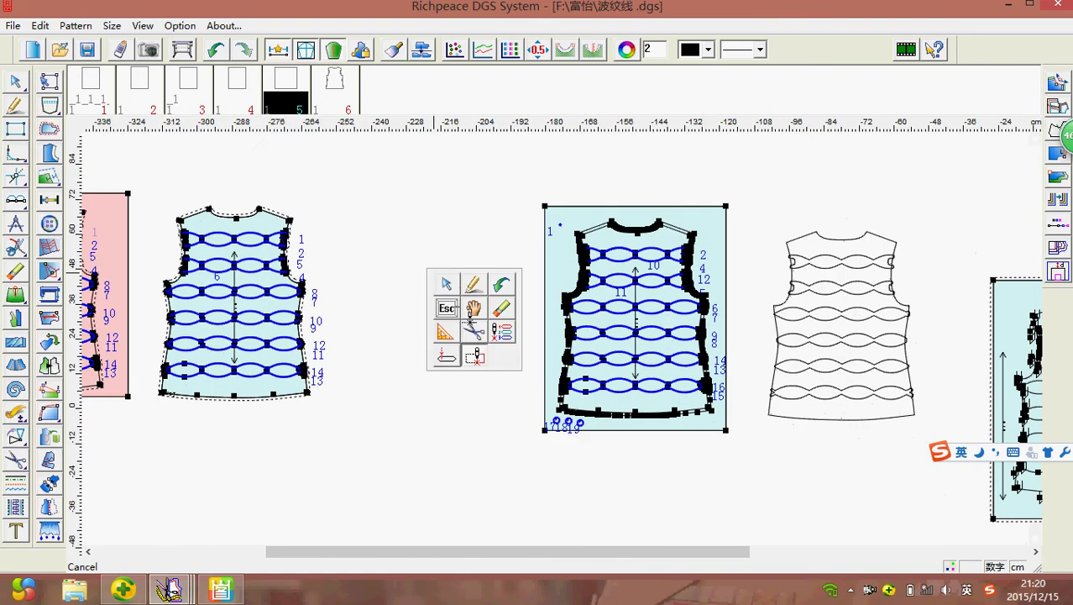
pyautogui.click(501, 332)
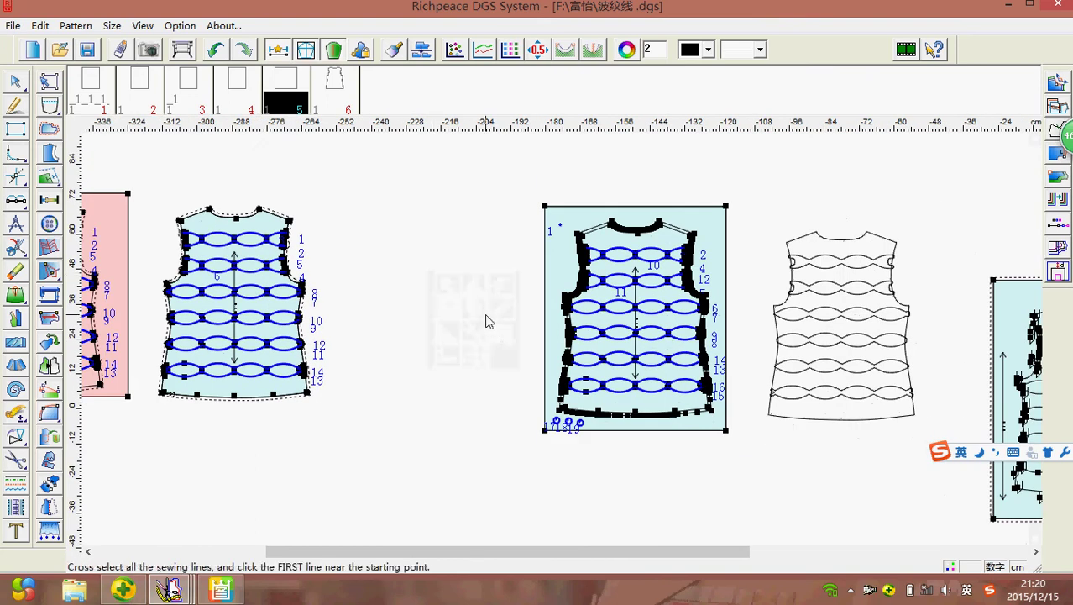
pyautogui.scroll(3, 570, 338)
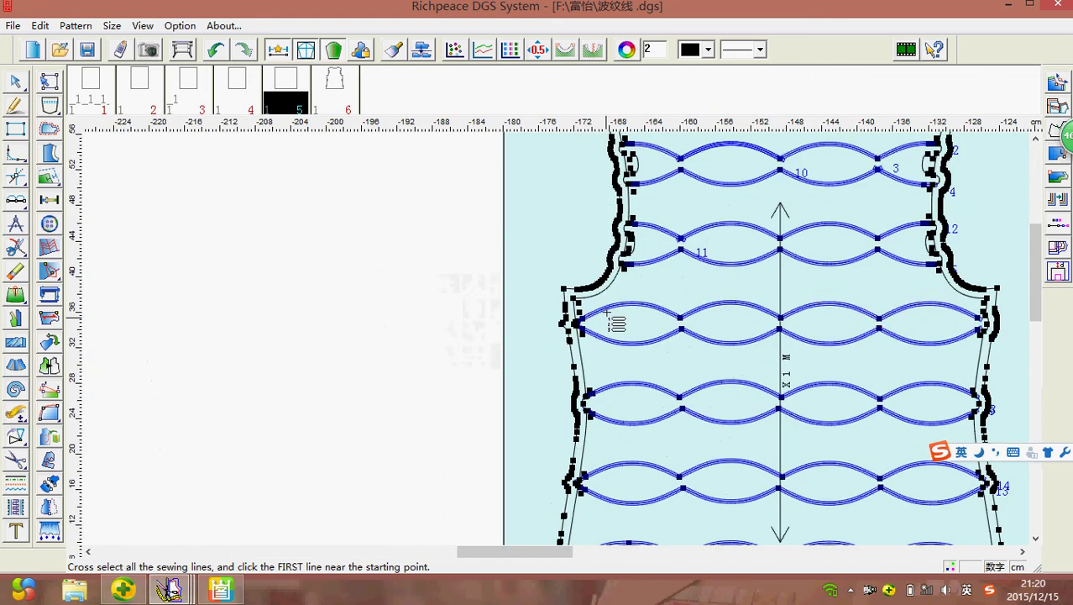
pyautogui.click(611, 319)
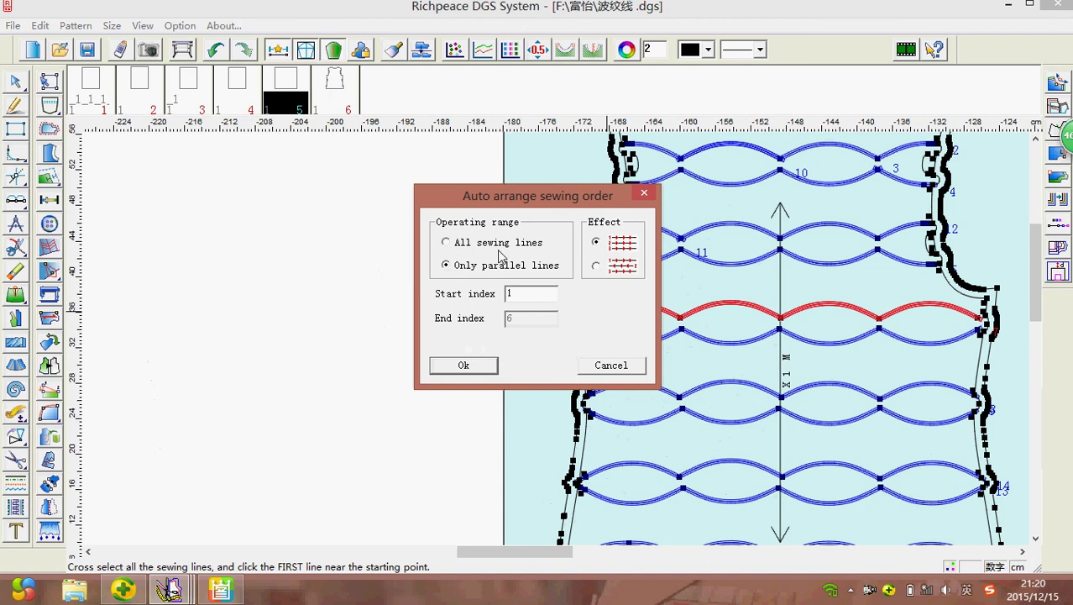
pyautogui.click(464, 366)
# - Examine the rearranged sewing numbers on the vest template, including the point marker and the three marks below the hem
pyautogui.scroll(-3, 564, 378)
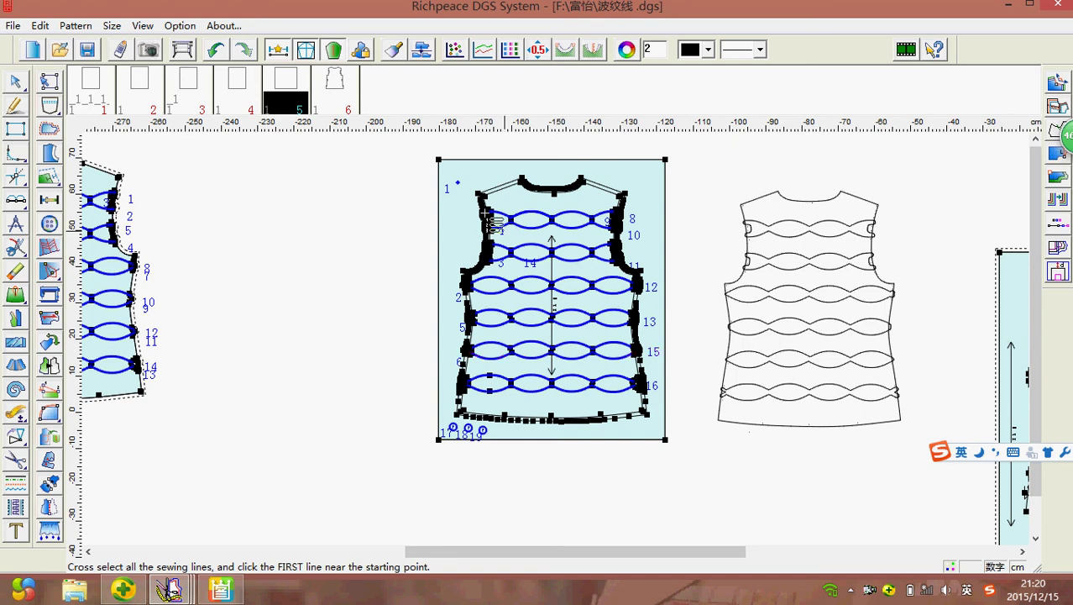
pyautogui.scroll(2, 458, 193)
pyautogui.scroll(1, 557, 342)
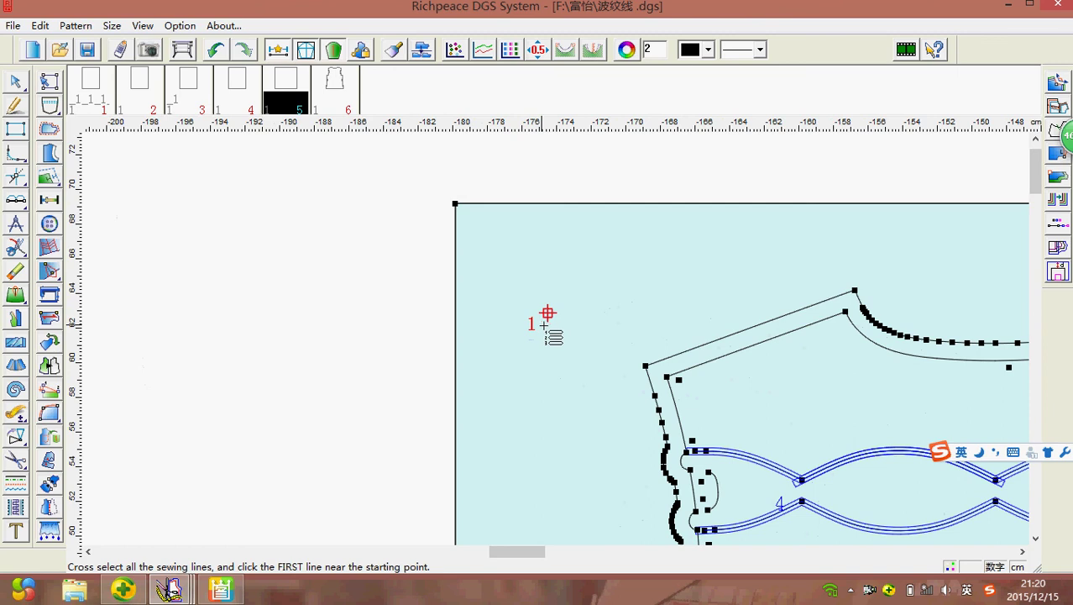
pyautogui.scroll(-5, 574, 336)
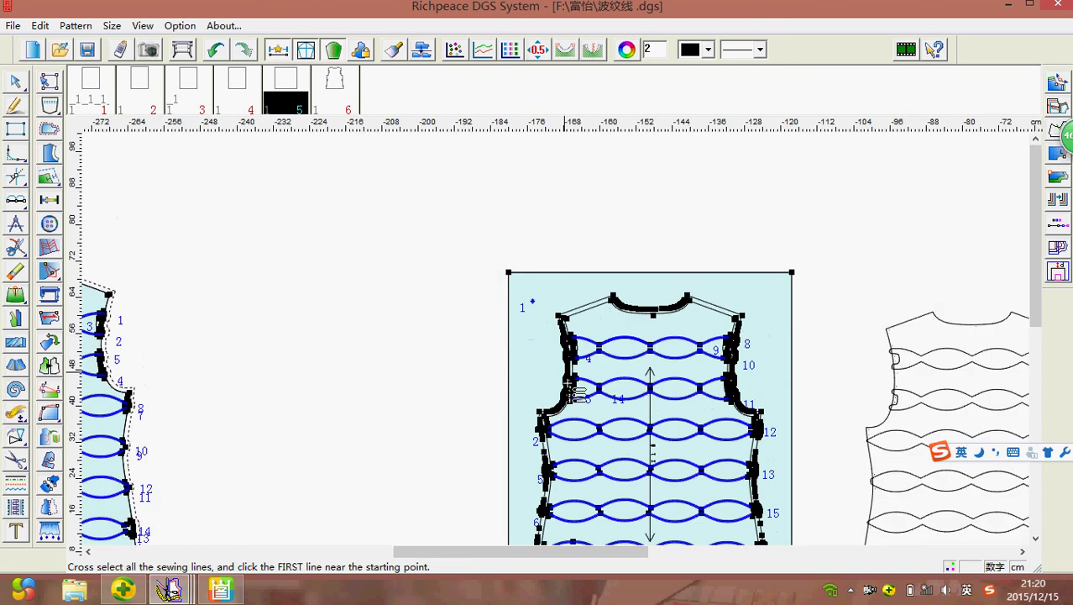
pyautogui.scroll(3, 576, 382)
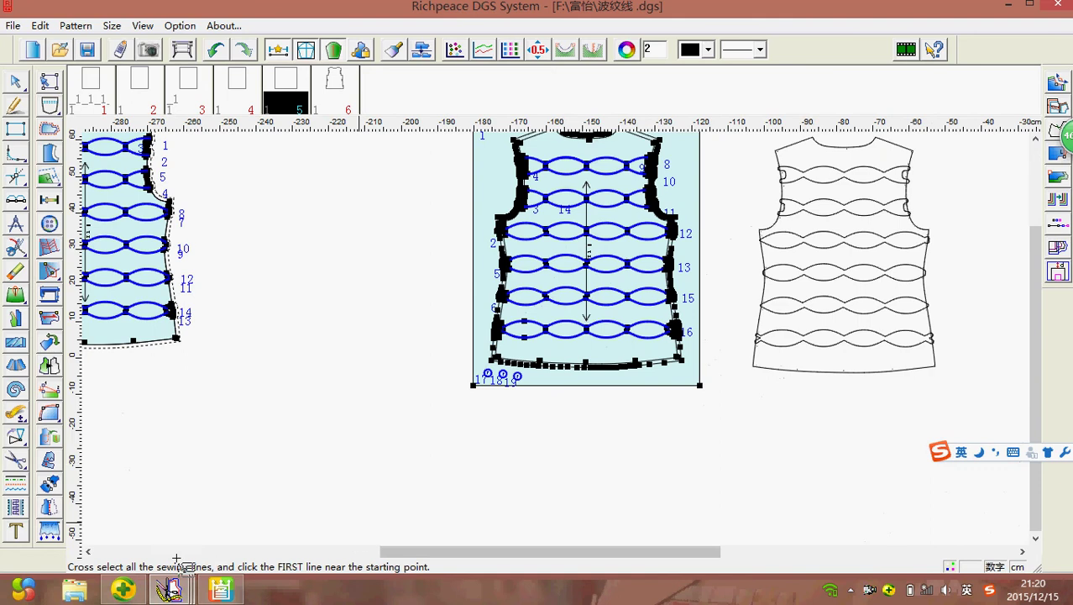
# - Switch to the open drawing 菱形格棉服修改.dgs with the diamond-quilted front piece
pyautogui.moveTo(170, 592)
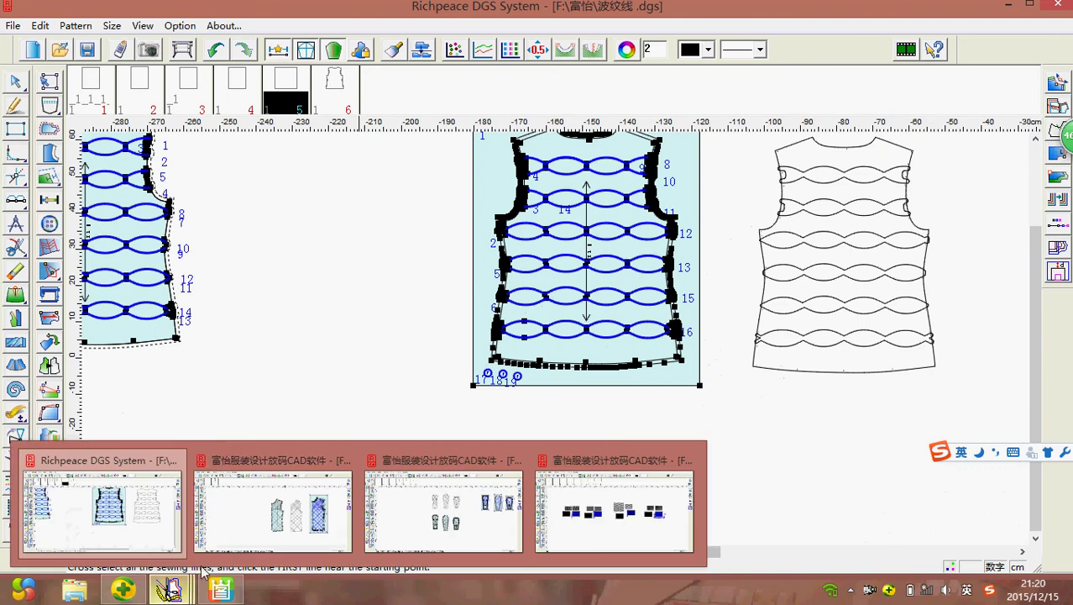
pyautogui.click(275, 499)
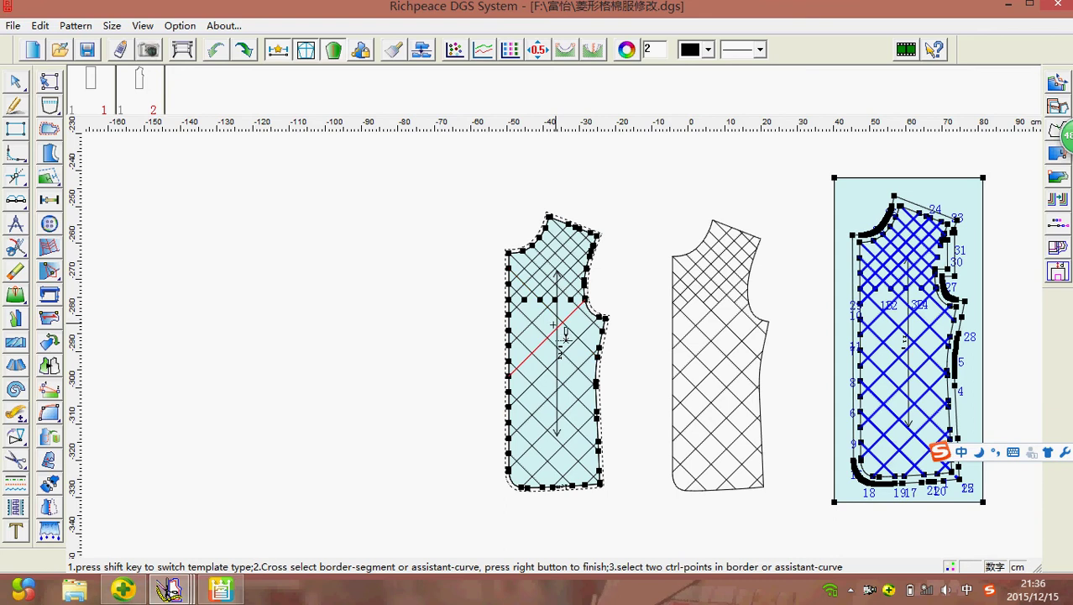
pyautogui.scroll(1, 550, 325)
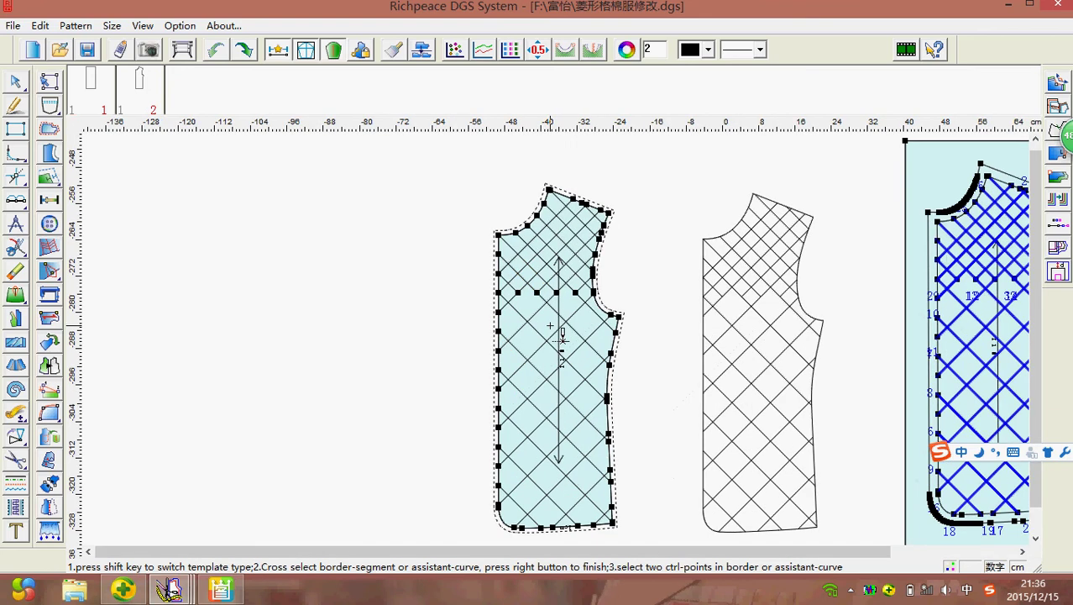
# - Turn all diamond quilting lines of the front piece into Sewing-type slots with template width 0.4, start and end blanks 0.5, and stitch length 0.25
pyautogui.rightClick(388, 336)
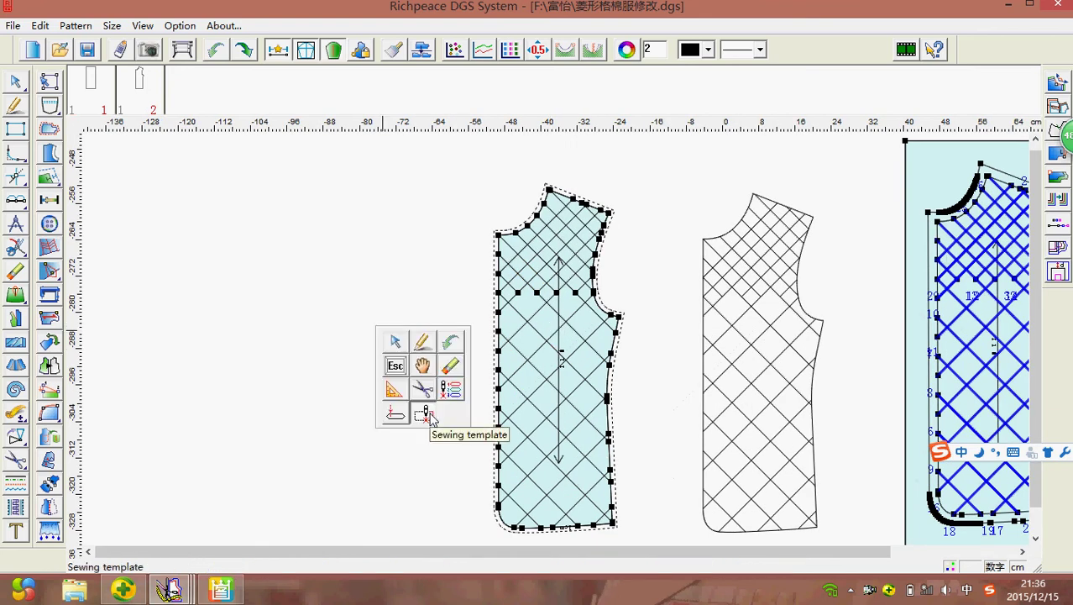
pyautogui.click(424, 414)
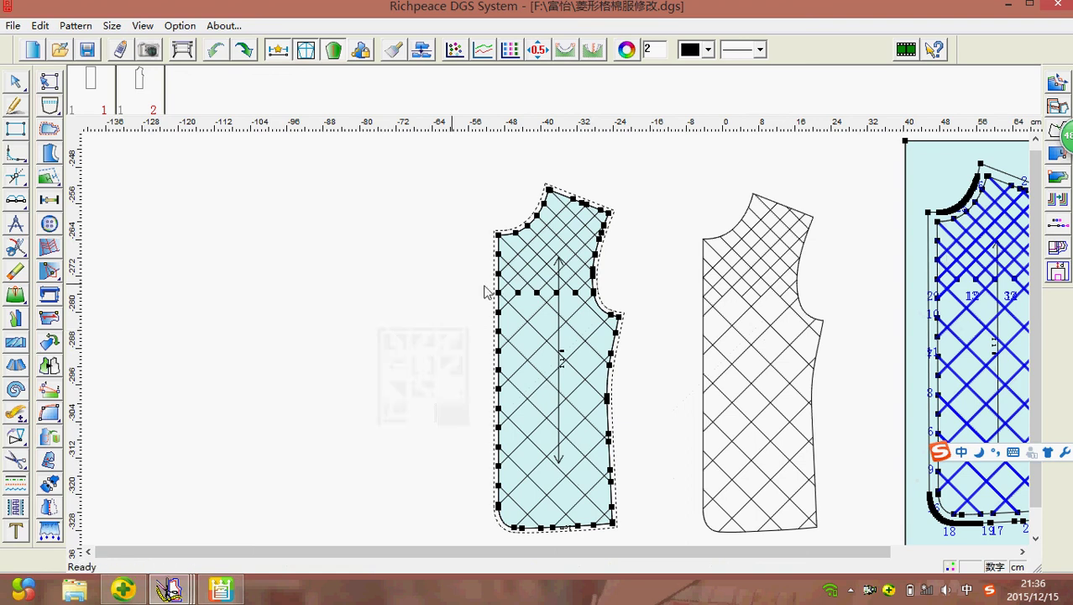
pyautogui.scroll(2, 542, 302)
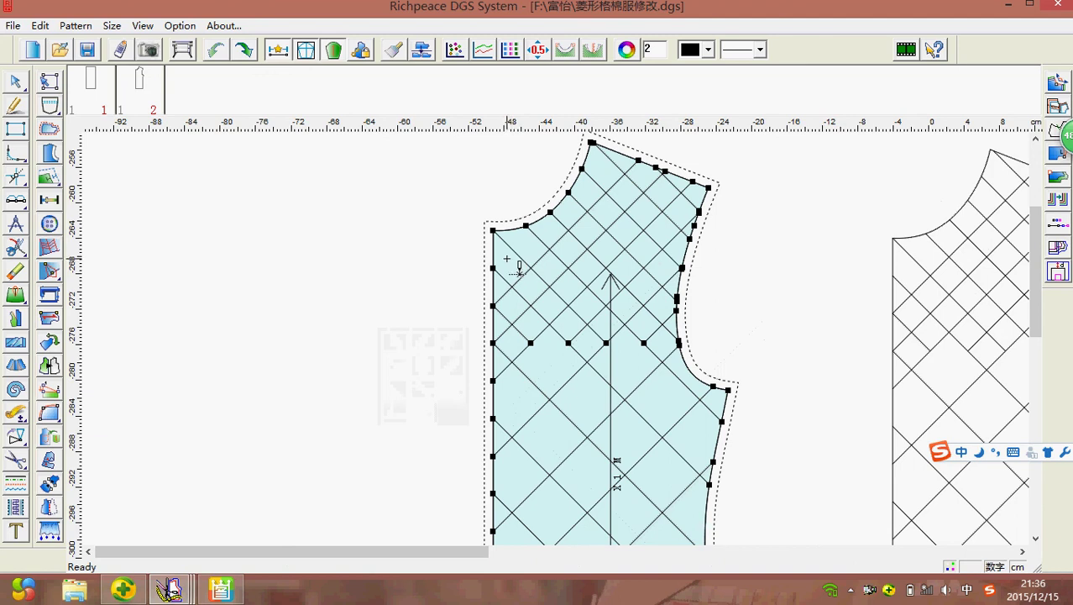
pyautogui.moveTo(507, 259); pyautogui.dragTo(663, 510)
pyautogui.scroll(-2, 551, 360)
pyautogui.moveTo(491, 351); pyautogui.dragTo(573, 467)
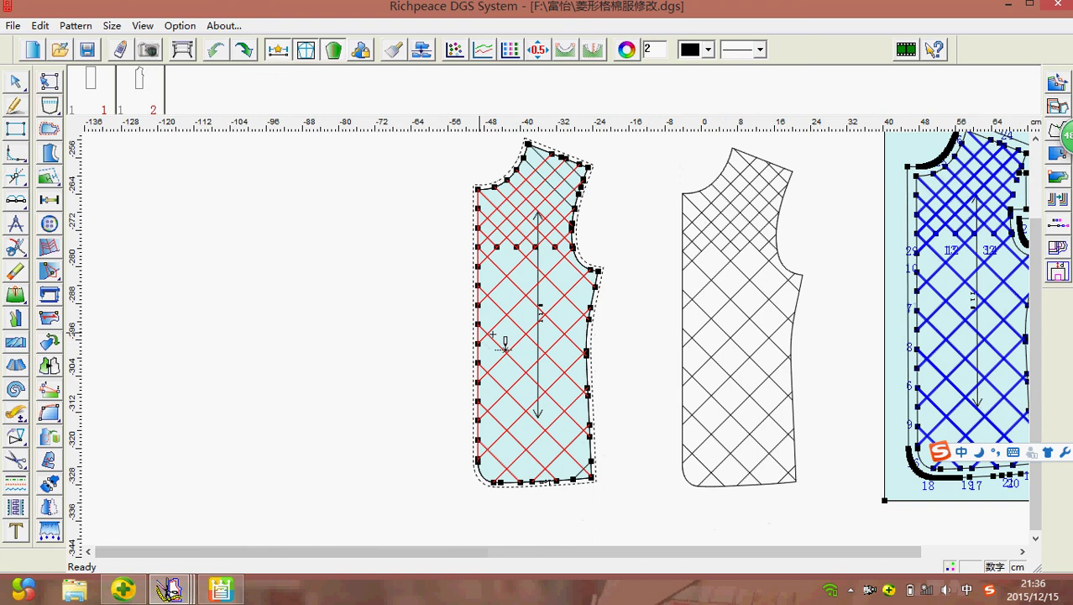
pyautogui.rightClick(448, 342)
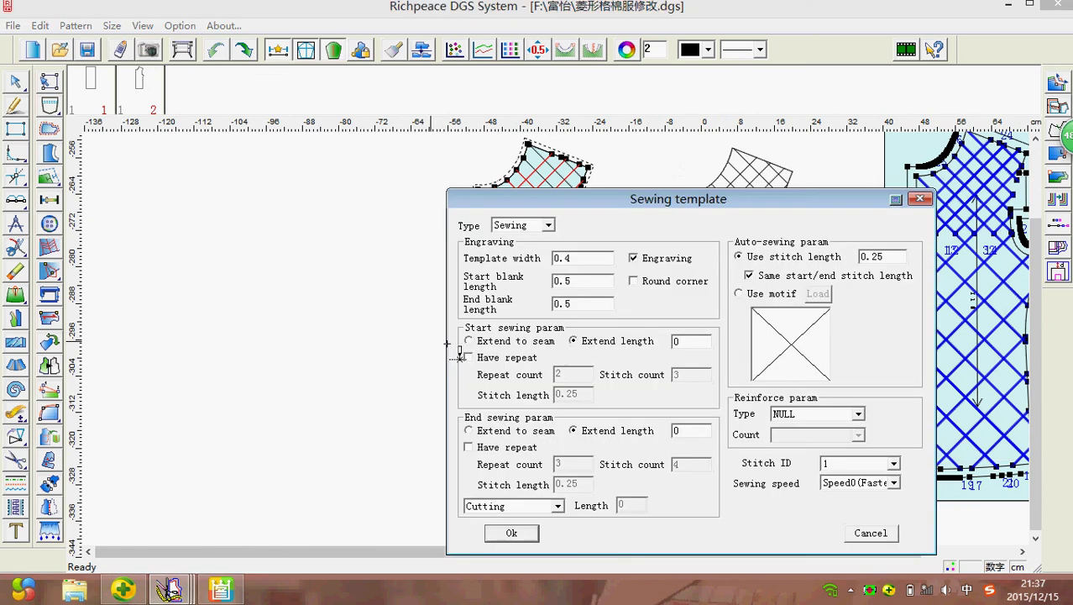
pyautogui.click(511, 533)
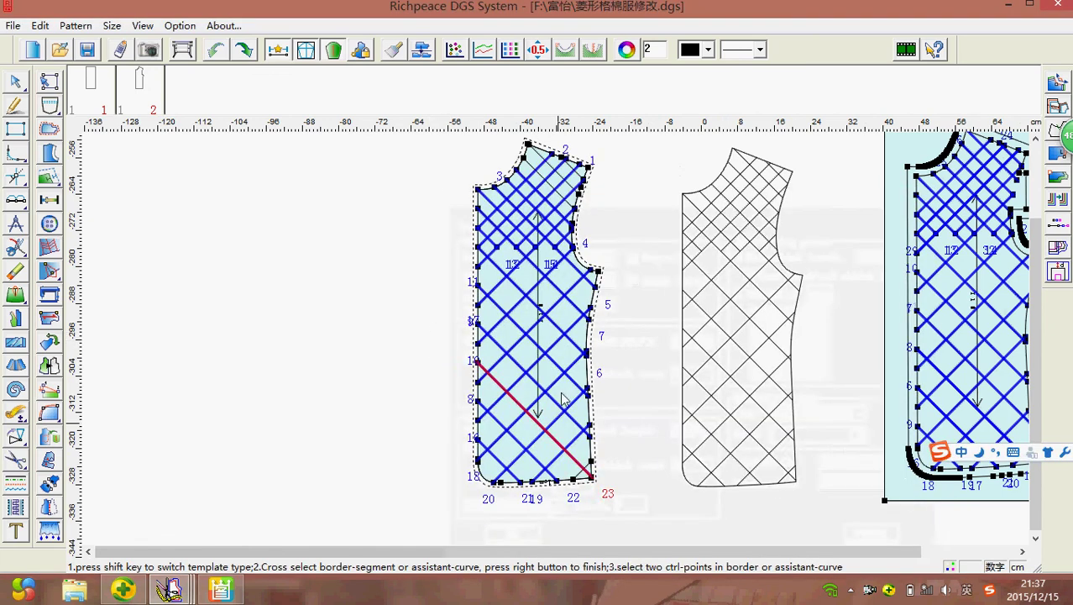
# - Create the rectangular sewing template around the diamond-quilted front piece with blank width 5 on all four sides and corner radius 0
pyautogui.scroll(-3, 568, 347)
pyautogui.scroll(3, 568, 347)
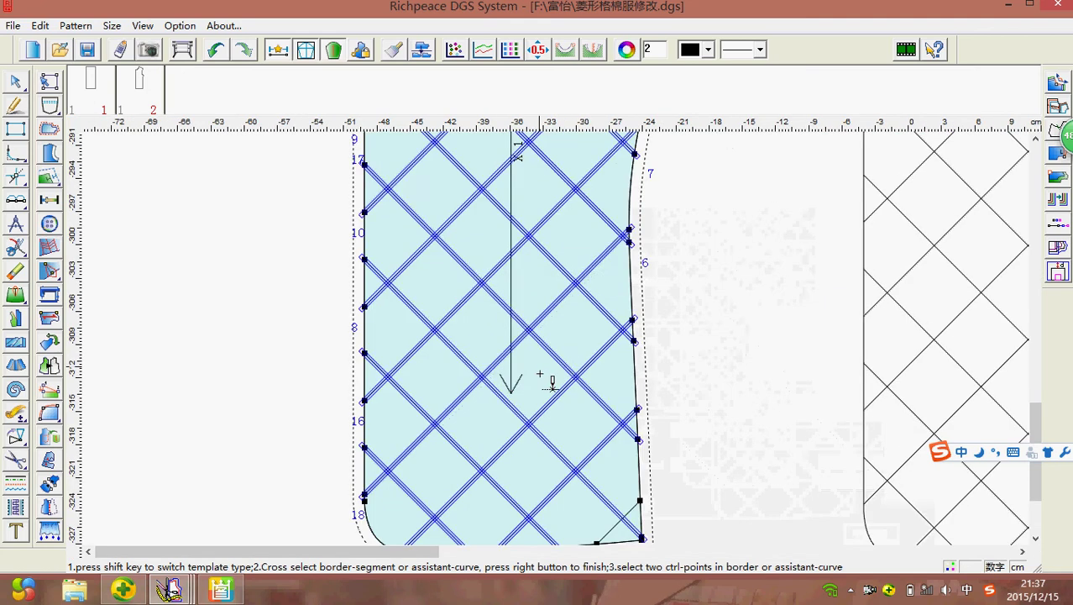
pyautogui.click(534, 378)
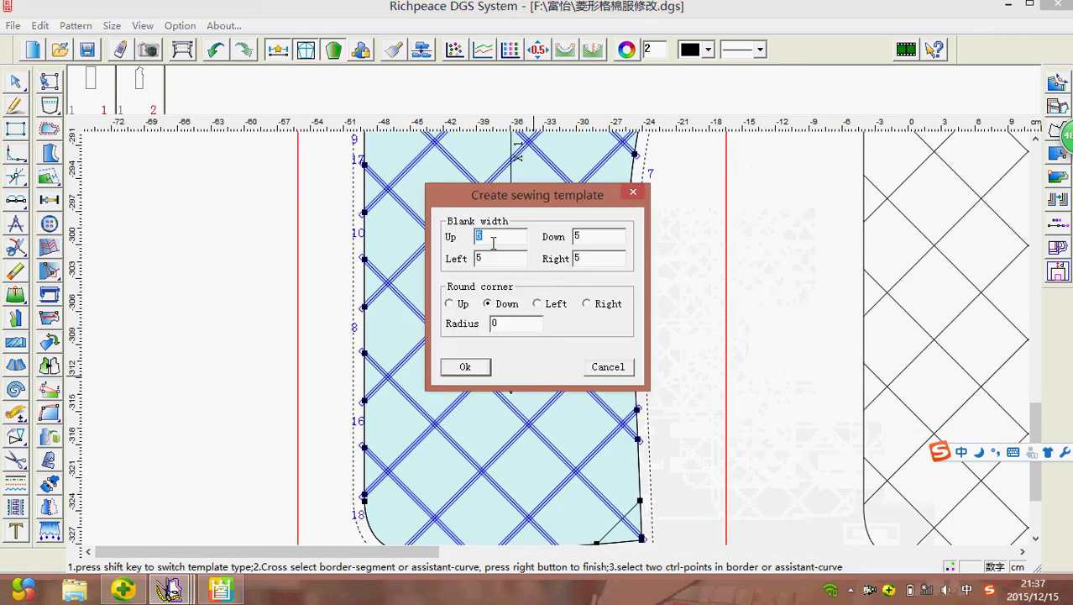
pyautogui.click(467, 367)
pyautogui.scroll(-4, 563, 340)
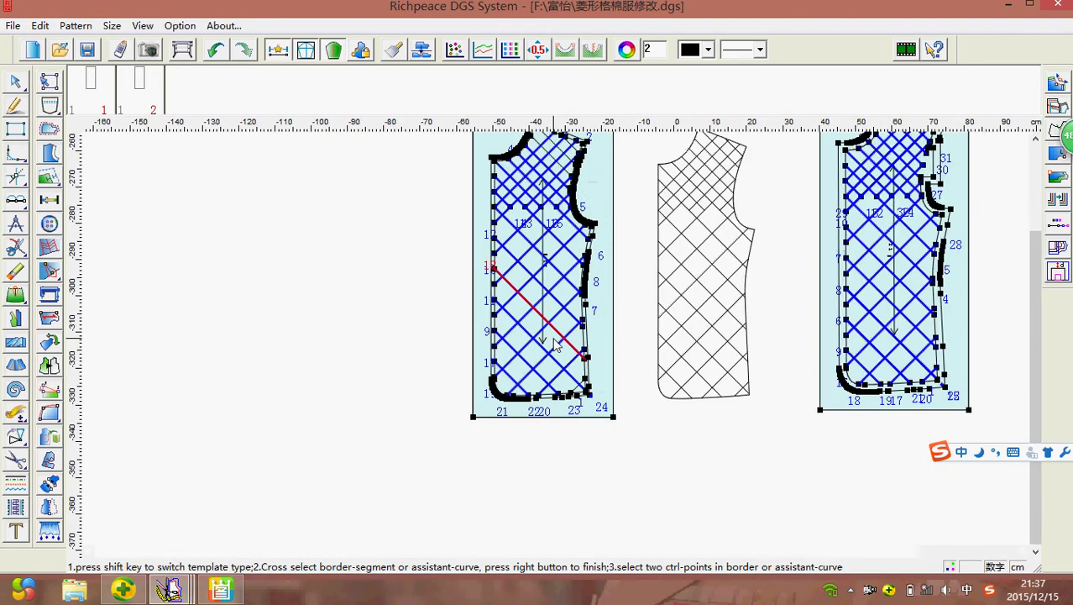
# - Switch to the open drawing 睡袋.dgs and bring the lower row of three sleeping bag pieces into view
pyautogui.moveTo(170, 590)
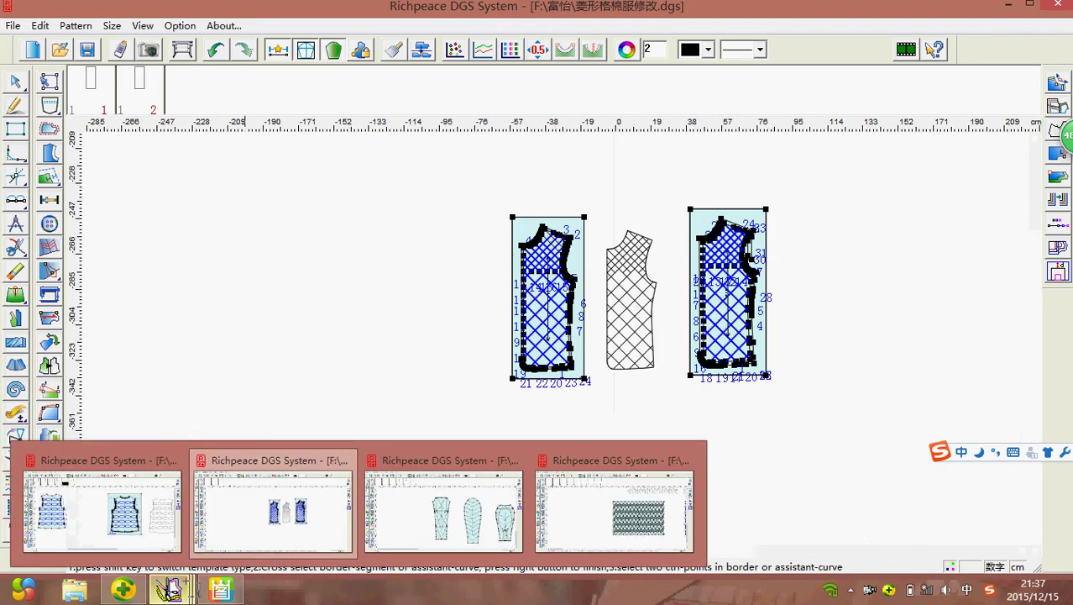
pyautogui.click(428, 504)
pyautogui.scroll(-2, 624, 347)
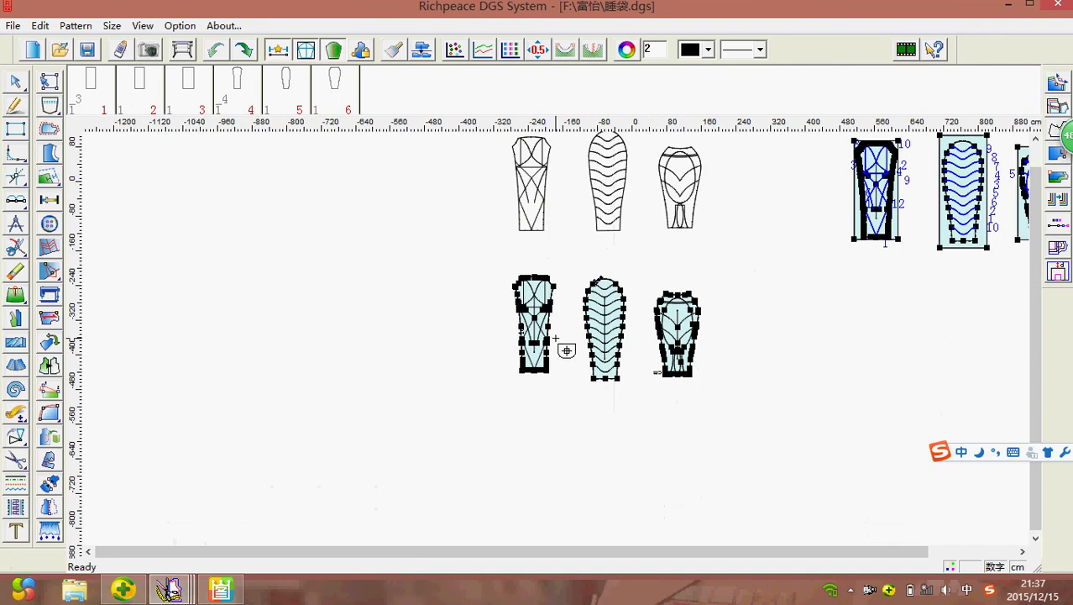
pyautogui.scroll(2, 593, 310)
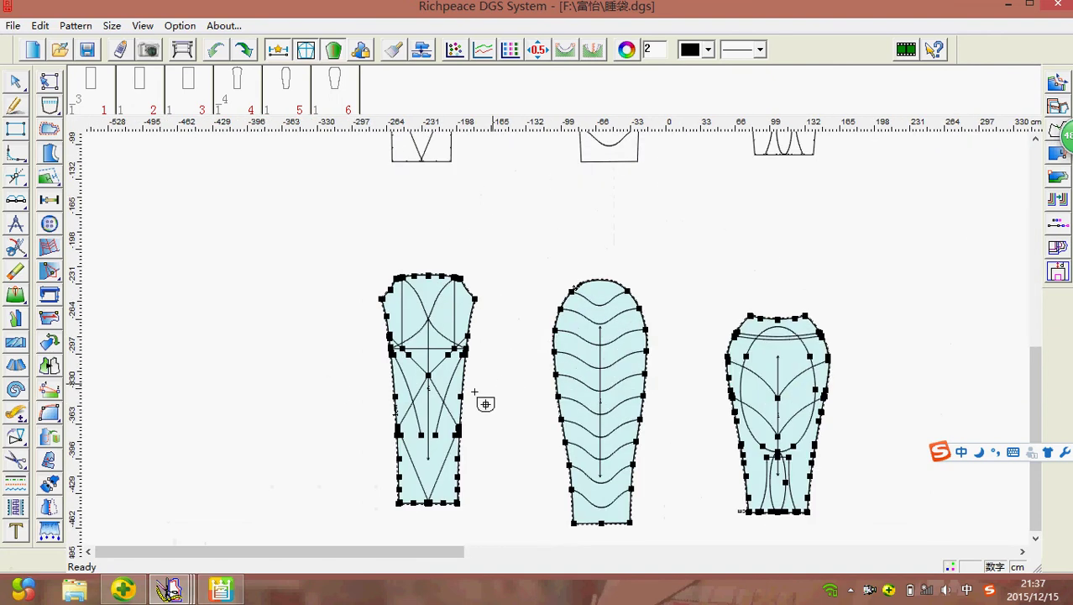
# - Turn the quilting lines of the left sleeping bag piece into Sewing-type slots with template width 0.4, start and end blanks 0.5, and stitch length 0.25
pyautogui.rightClick(285, 316)
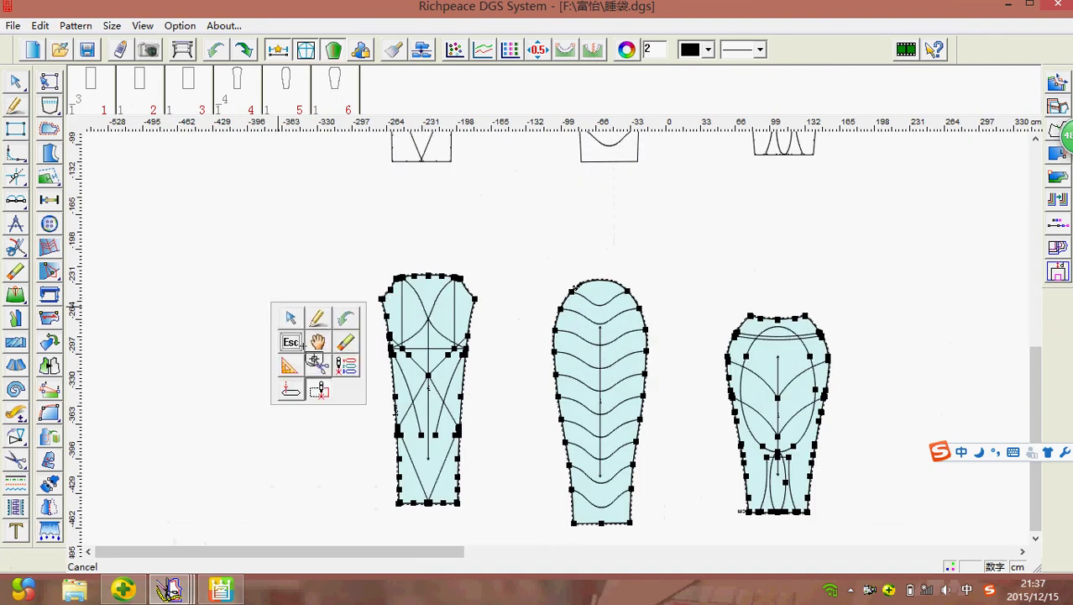
pyautogui.click(321, 389)
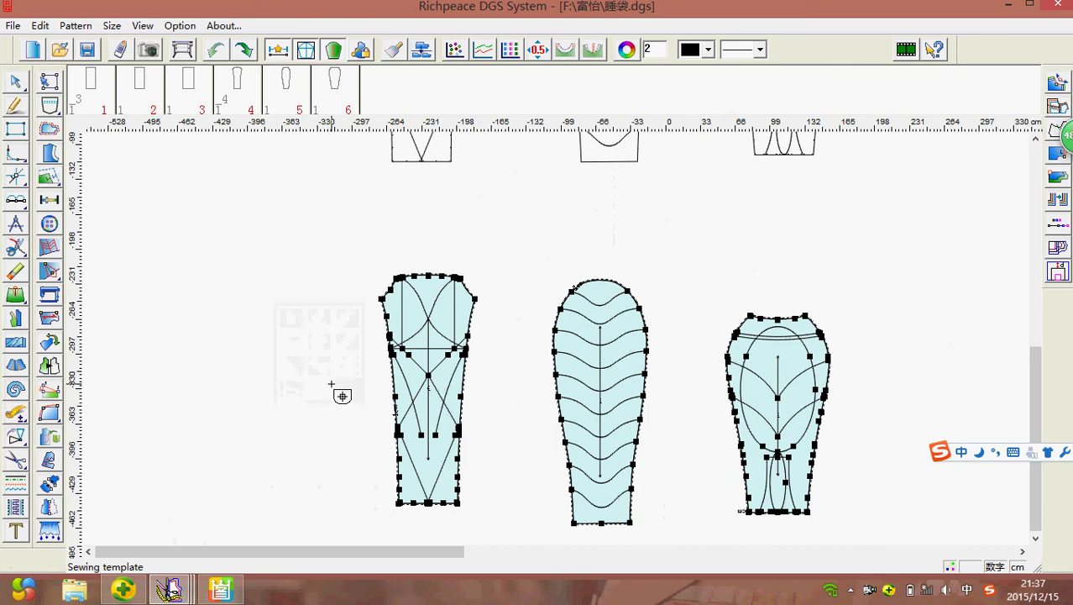
pyautogui.scroll(1, 556, 343)
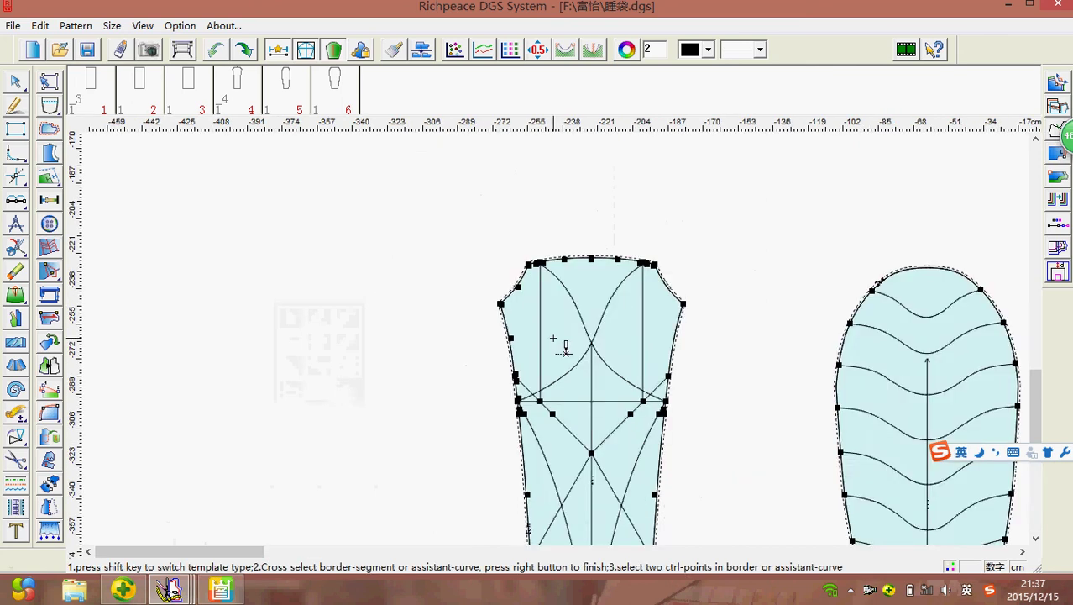
pyautogui.scroll(-1, 551, 331)
pyautogui.scroll(1, 531, 254)
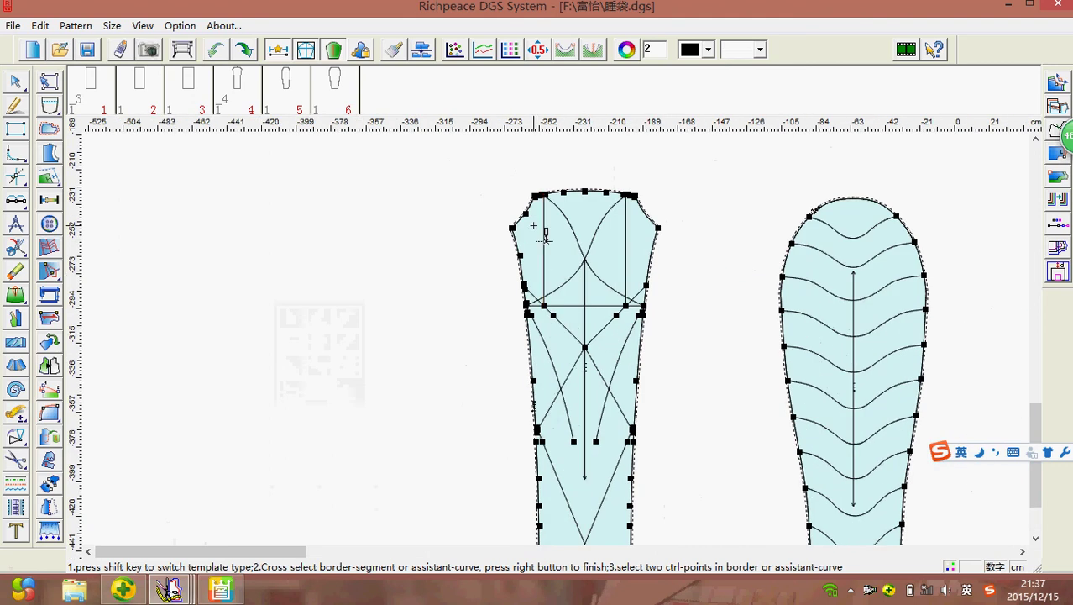
pyautogui.moveTo(534, 225); pyautogui.dragTo(613, 531)
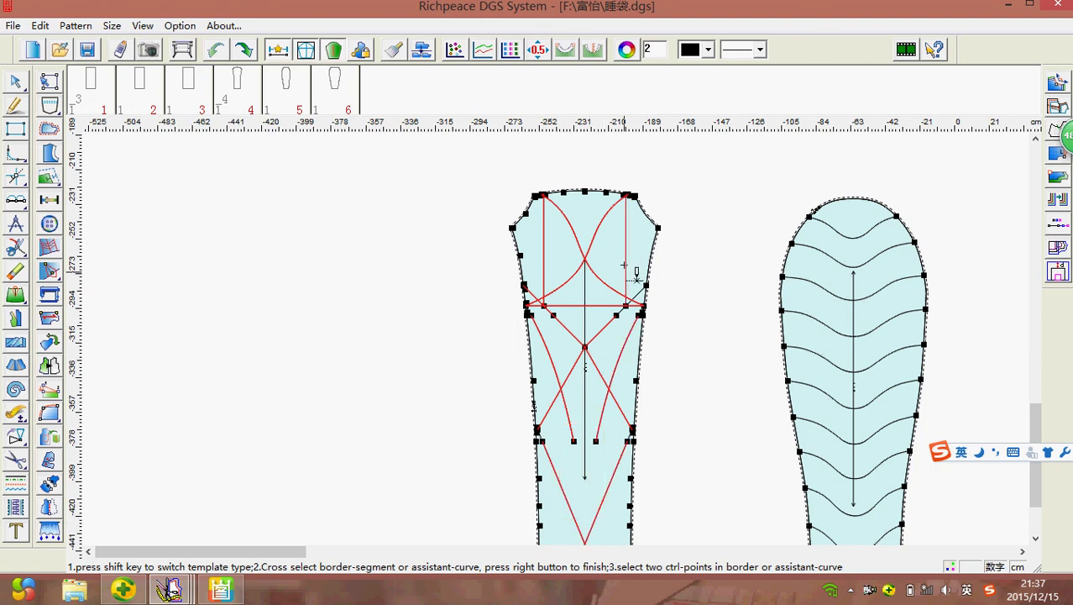
pyautogui.rightClick(574, 267)
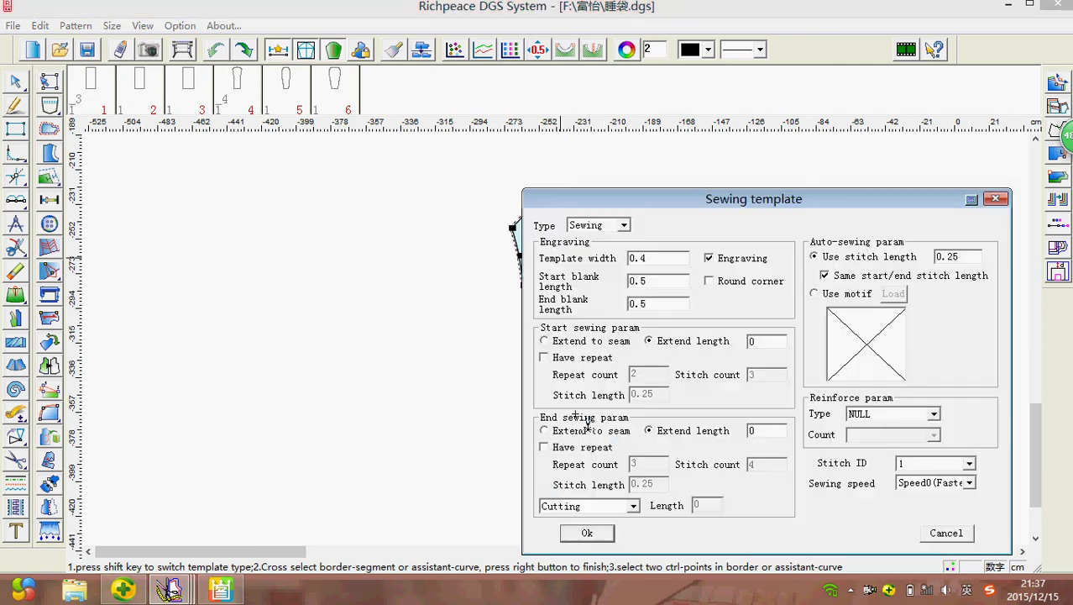
pyautogui.click(587, 534)
# - Create the rectangular sewing template around the left sleeping bag piece with blank width 5 on all four sides and corner radius 0
pyautogui.scroll(-2, 564, 362)
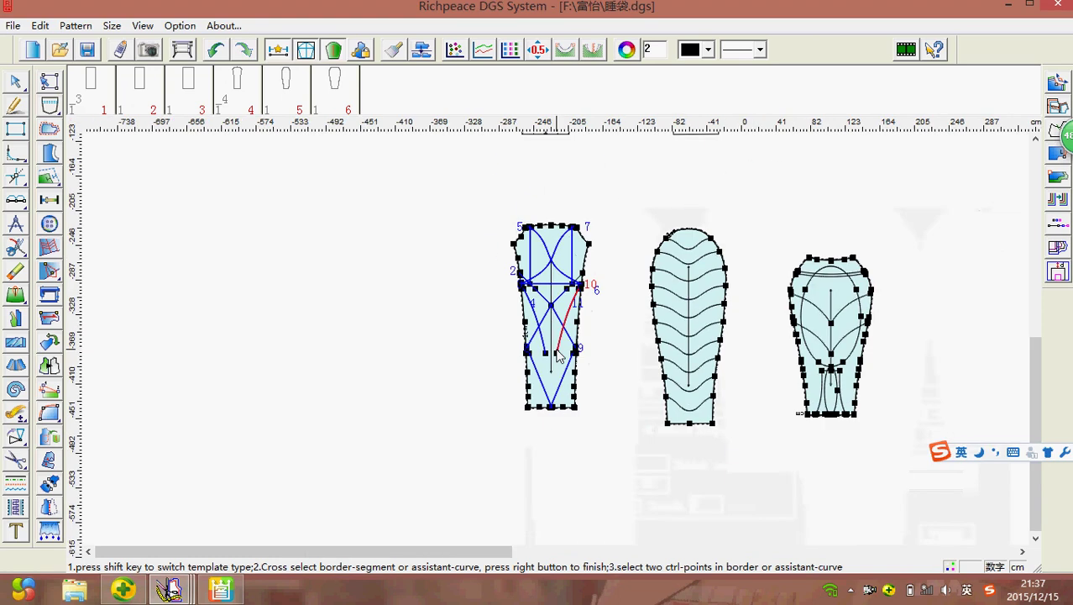
pyautogui.scroll(4, 563, 362)
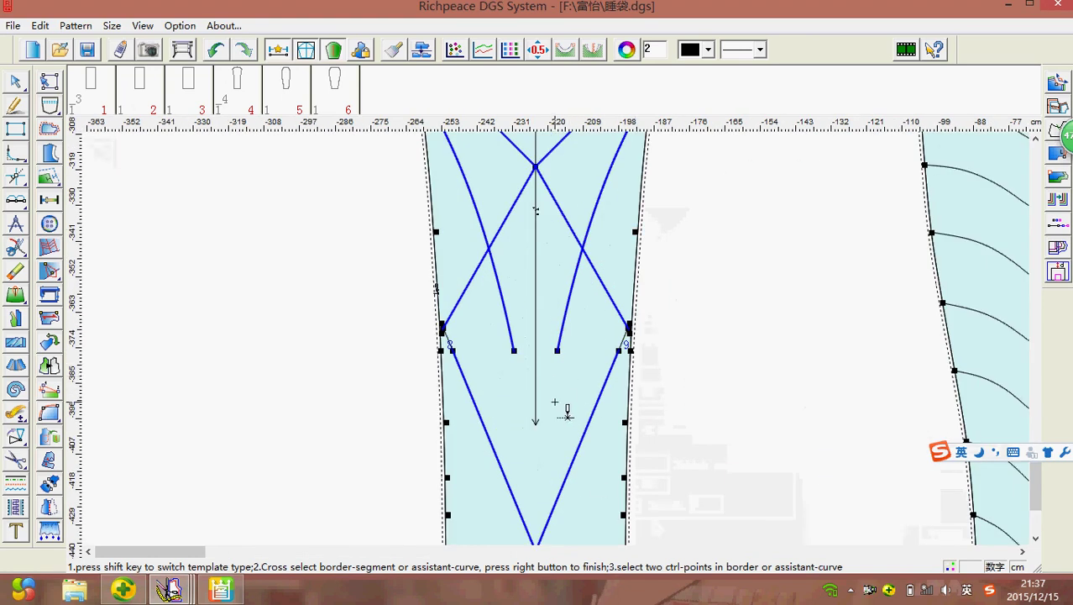
pyautogui.rightClick(569, 388)
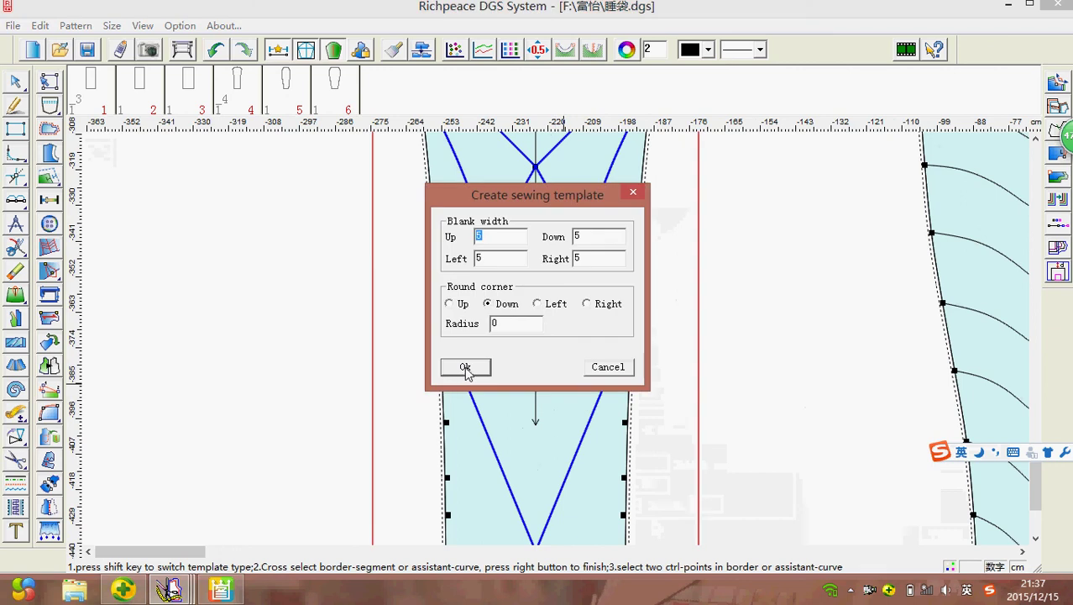
pyautogui.click(465, 368)
pyautogui.scroll(-4, 556, 338)
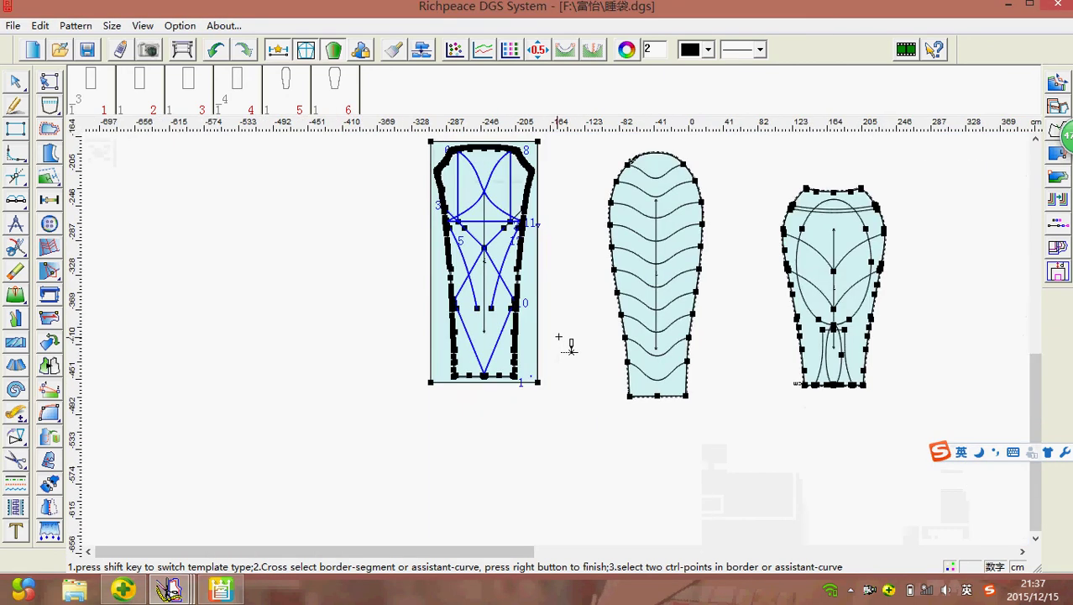
# - Turn the wavy quilting lines of the middle sleeping bag piece into sewing slots
pyautogui.scroll(2, 556, 338)
pyautogui.moveTo(638, 173); pyautogui.dragTo(664, 529)
pyautogui.scroll(-2, 677, 544)
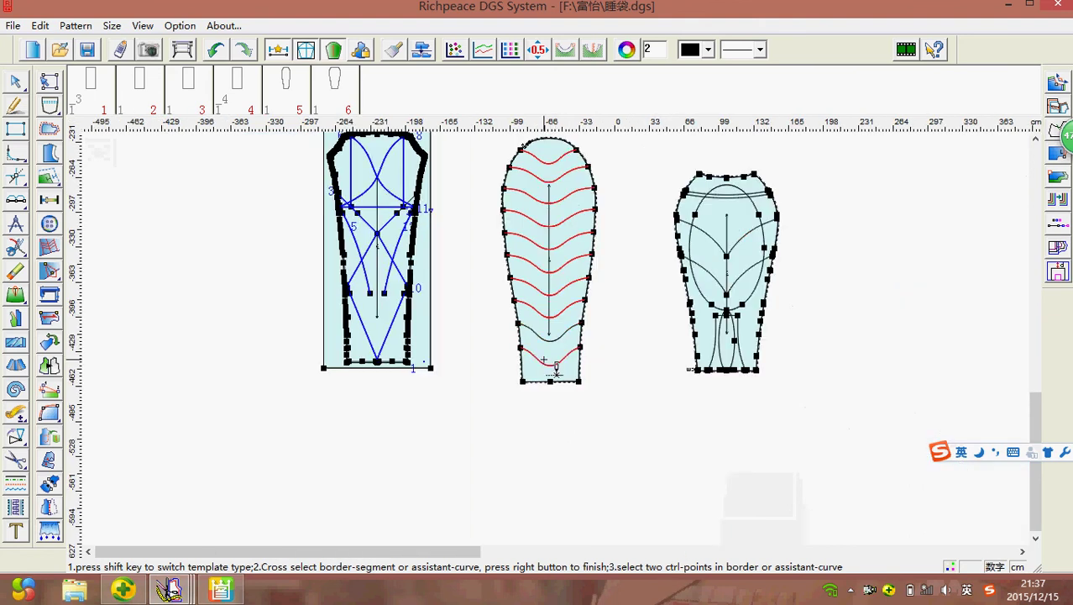
pyautogui.rightClick(543, 345)
pyautogui.click(585, 533)
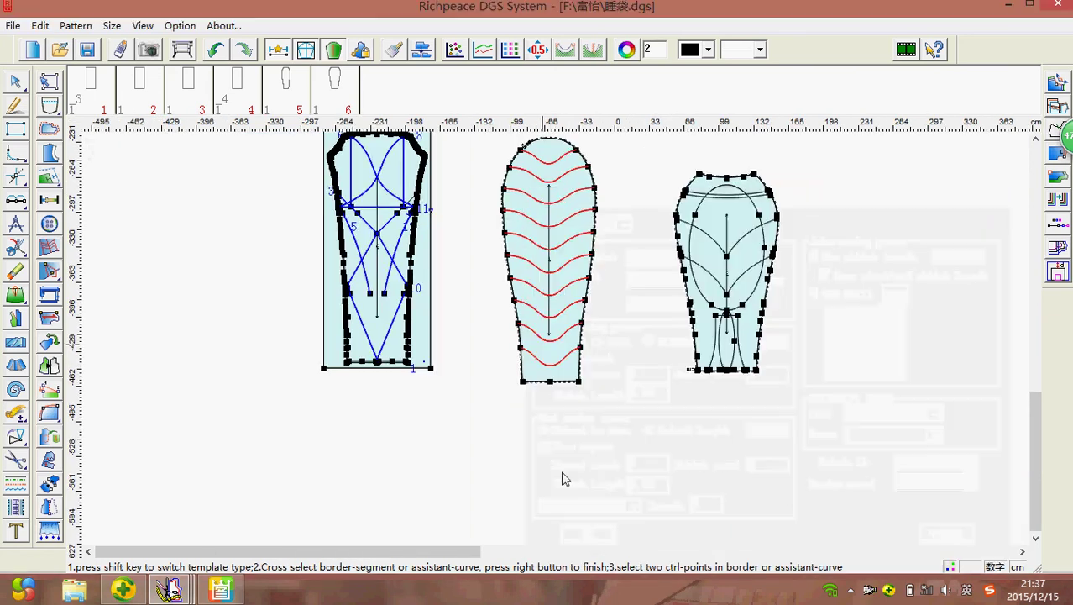
pyautogui.click(544, 211)
pyautogui.rightClick(573, 335)
pyautogui.click(587, 535)
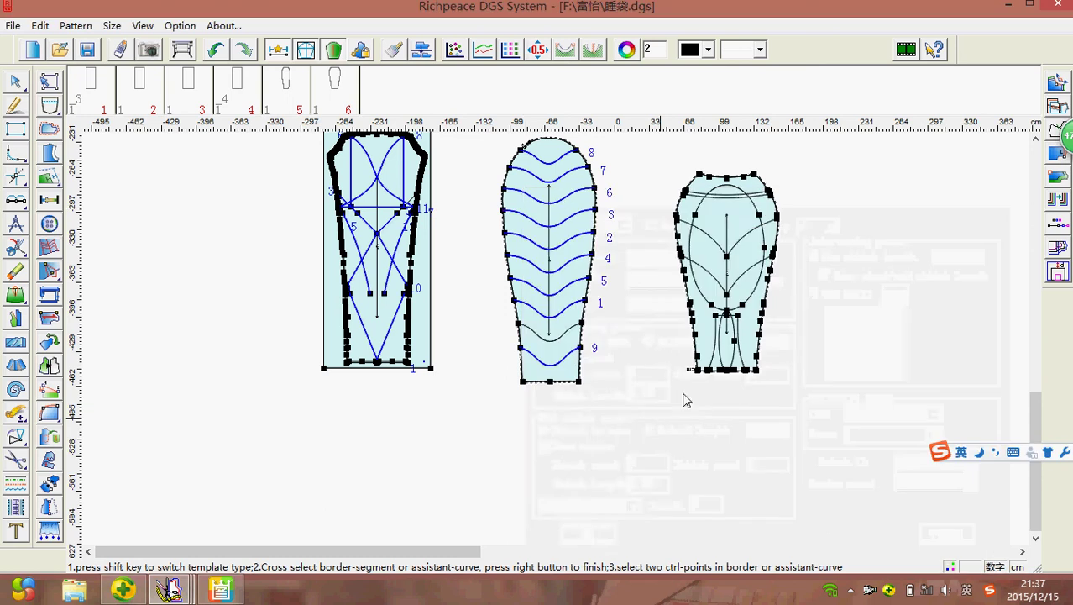
# - Turn the curved quilting lines of the right sleeping bag piece into Sewing-type slots with template width 0.4, start and end blanks 0.5, and stitch length 0.25
pyautogui.scroll(3, 685, 395)
pyautogui.click(542, 220)
pyautogui.scroll(-1, 541, 226)
pyautogui.moveTo(532, 250)
pyautogui.mouseDown()
pyautogui.moveTo(601, 447)
pyautogui.moveTo(579, 518)
pyautogui.mouseUp()
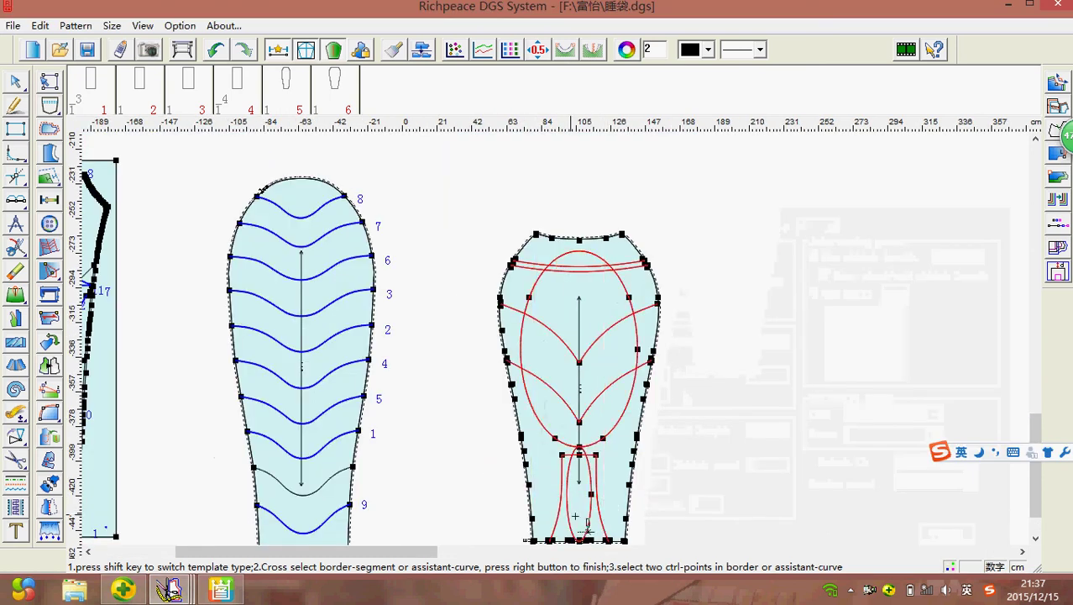
pyautogui.rightClick(625, 483)
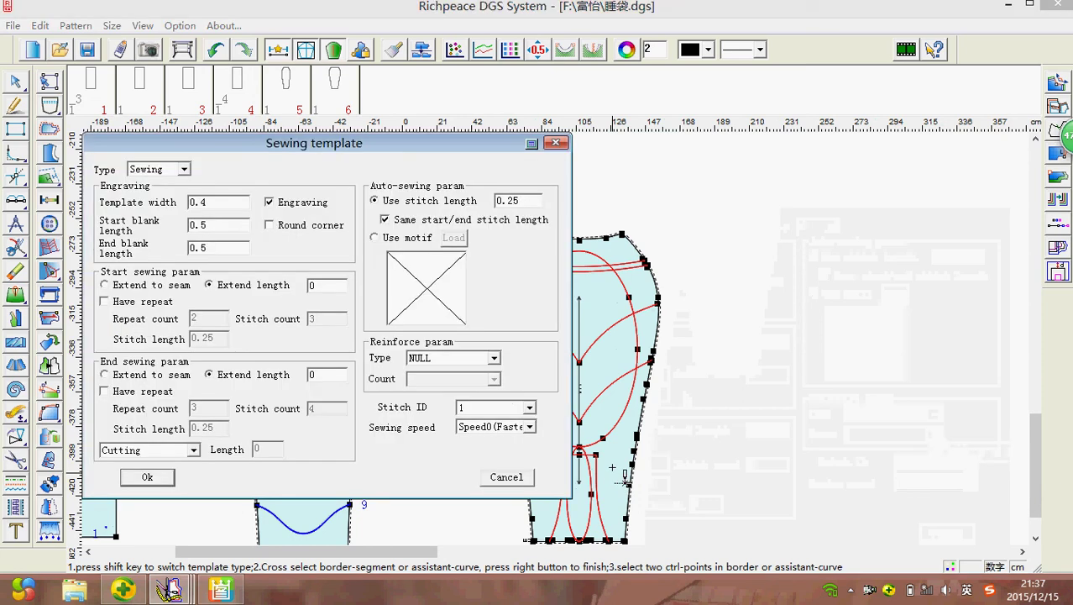
pyautogui.click(150, 476)
pyautogui.scroll(-2, 549, 454)
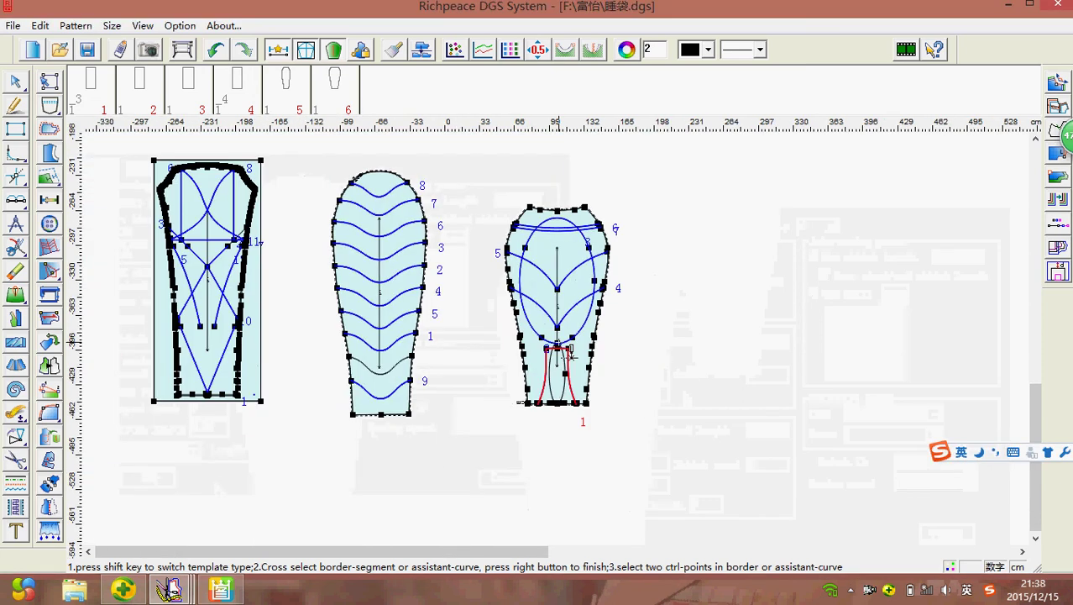
# - Create the rectangular sewing template around the right sleeping bag piece
pyautogui.scroll(3, 544, 312)
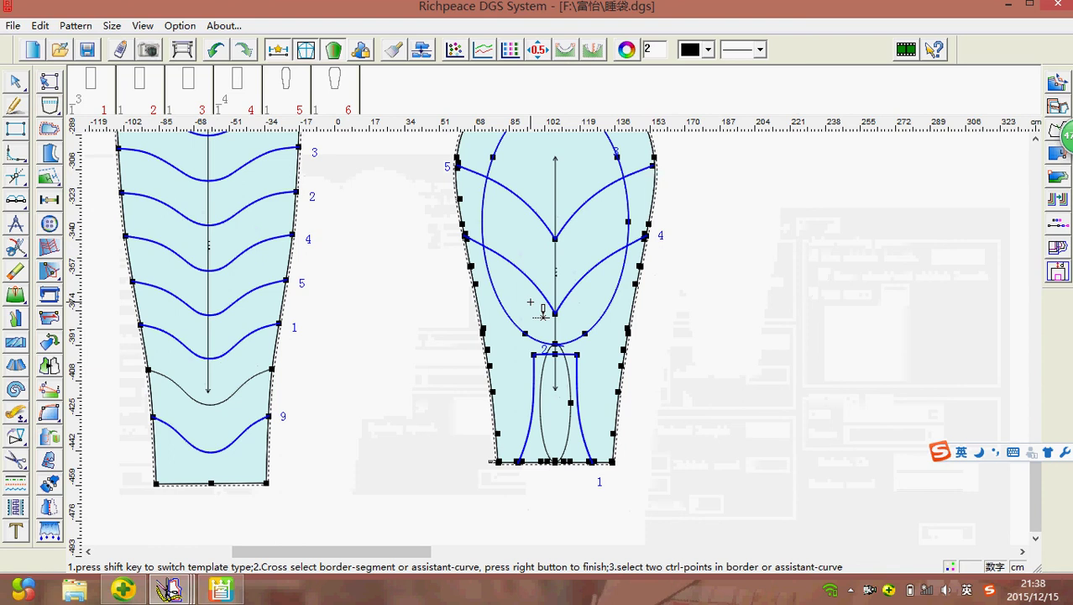
pyautogui.rightClick(537, 316)
pyautogui.click(465, 367)
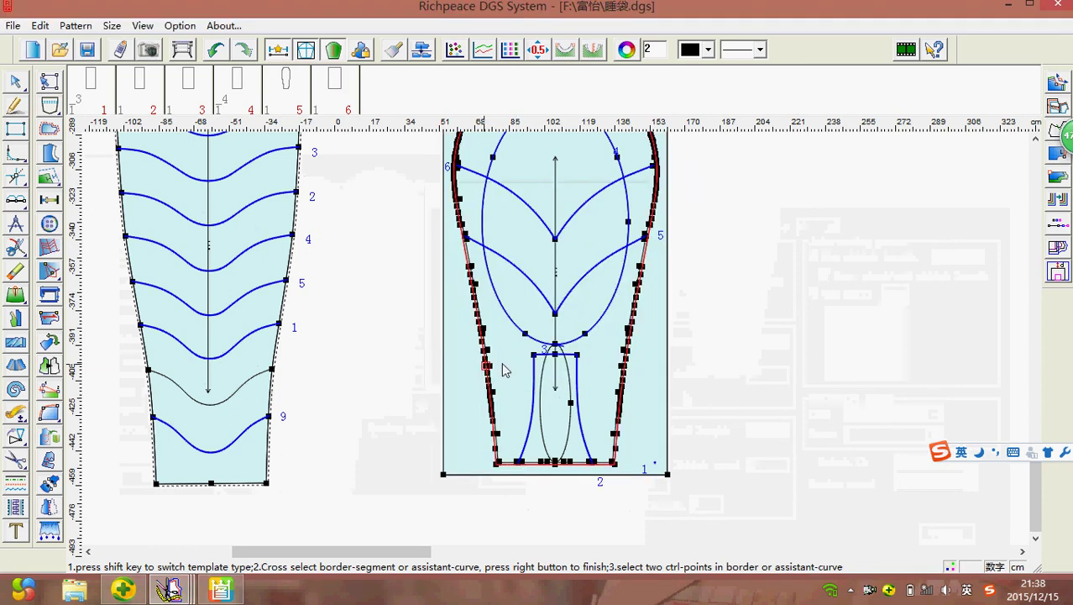
pyautogui.scroll(-2, 503, 371)
# - Switch to the open drawing 沙发垫.dgs and look over its sofa cushion patterns
pyautogui.moveTo(170, 590)
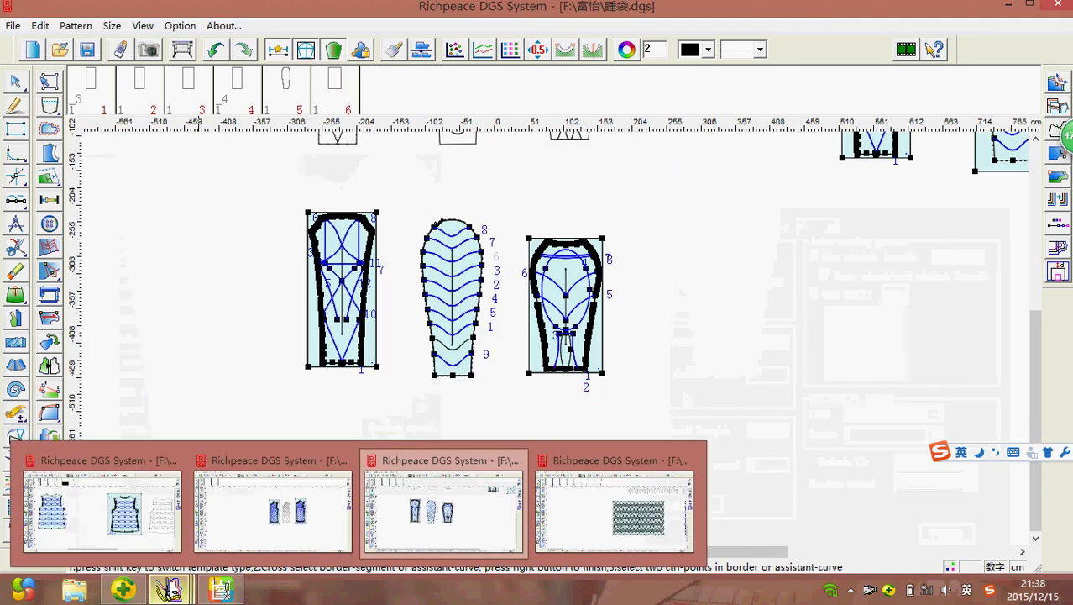
pyautogui.click(606, 505)
pyautogui.scroll(-2, 612, 351)
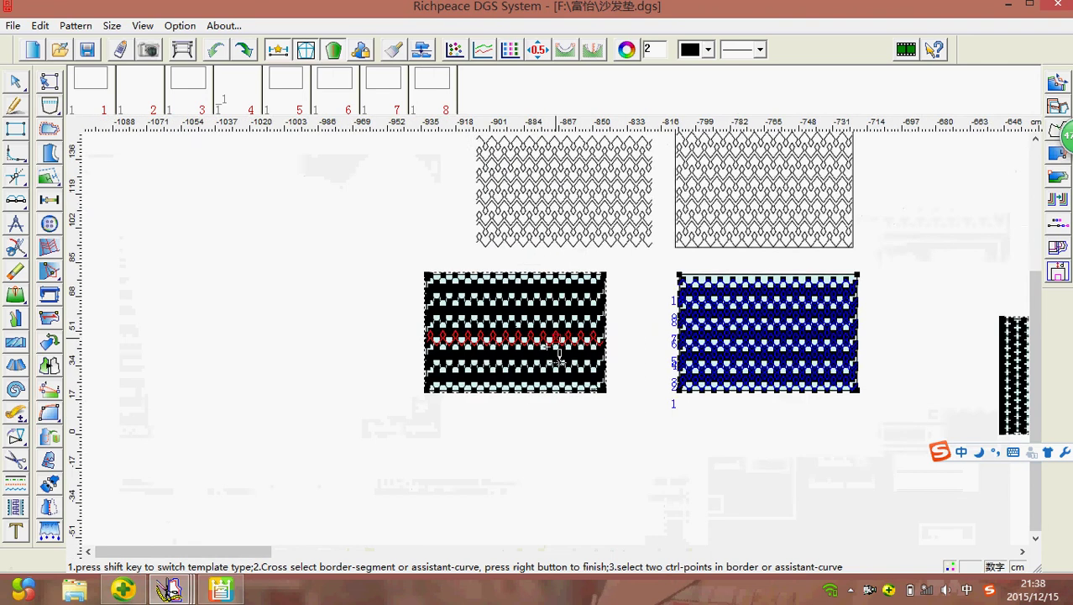
pyautogui.scroll(1, 578, 360)
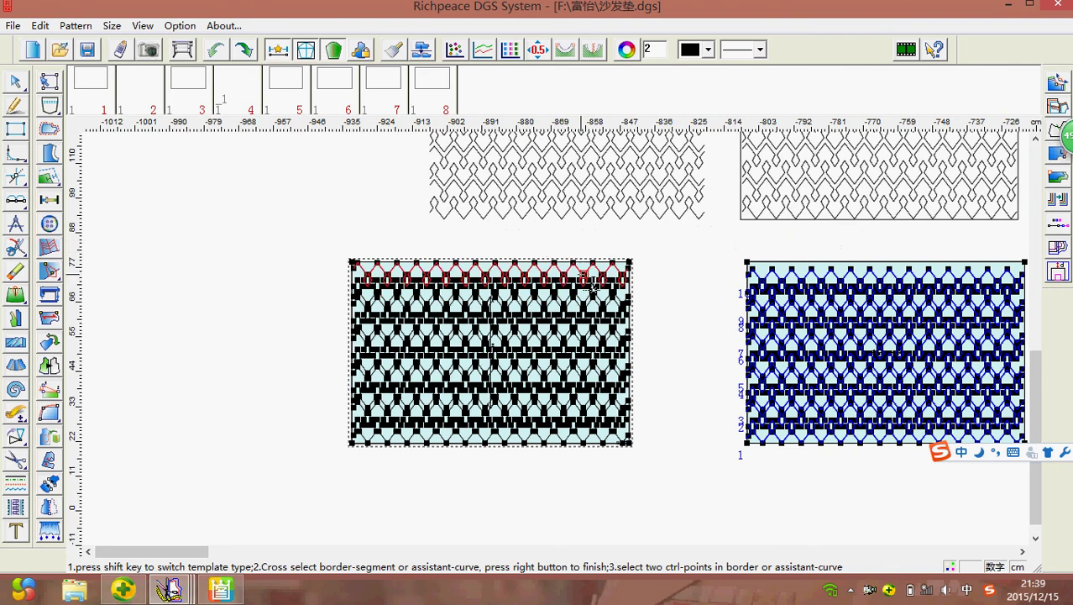
pyautogui.scroll(-3, 580, 328)
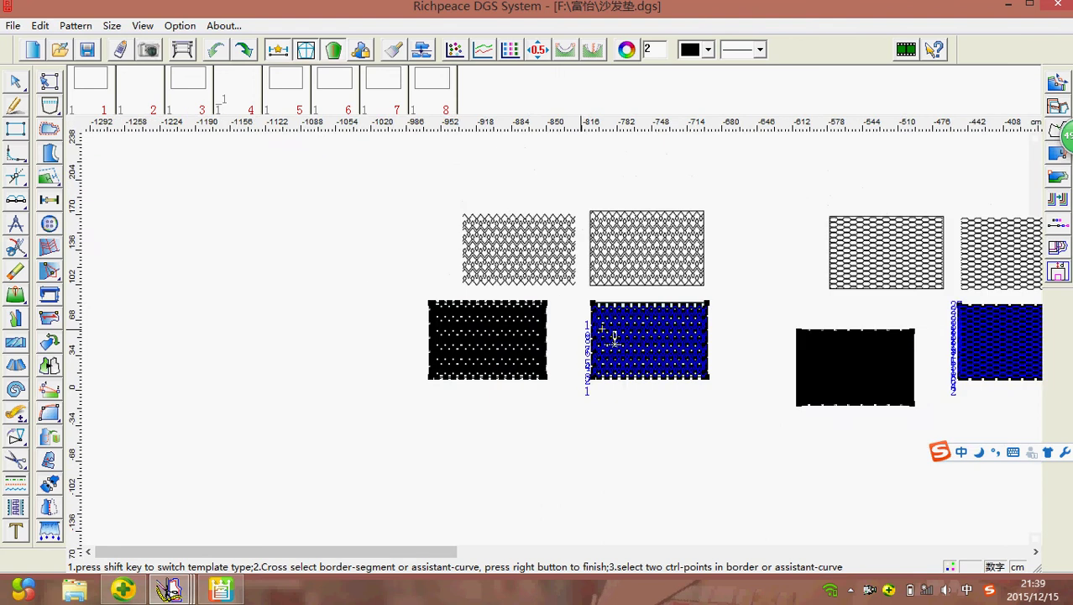
pyautogui.scroll(-3, 588, 336)
pyautogui.scroll(4, 563, 340)
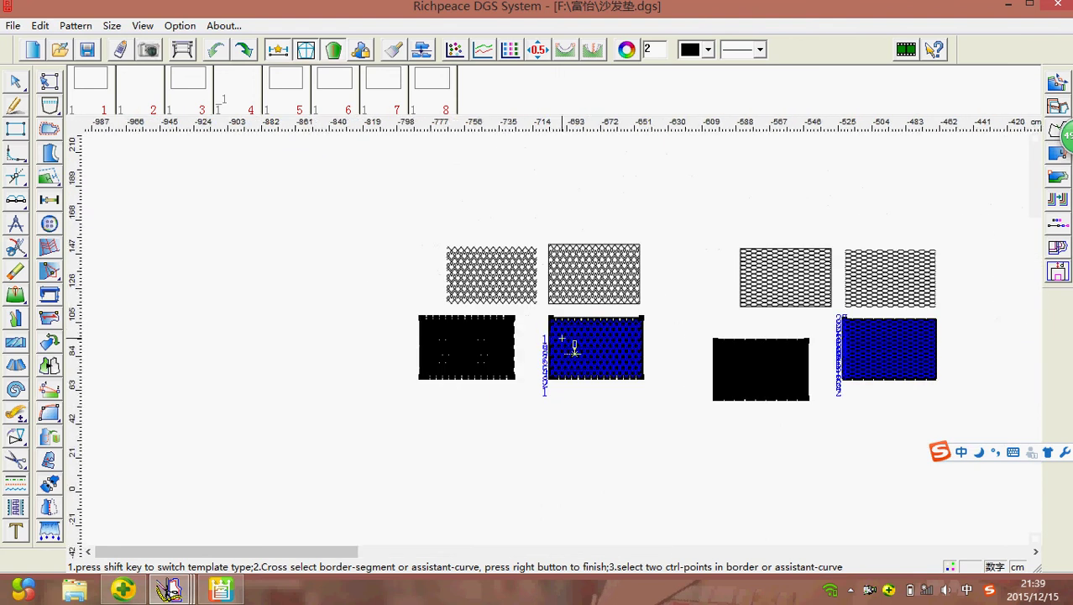
pyautogui.scroll(2, 574, 346)
pyautogui.scroll(-3, 568, 349)
pyautogui.scroll(3, 563, 348)
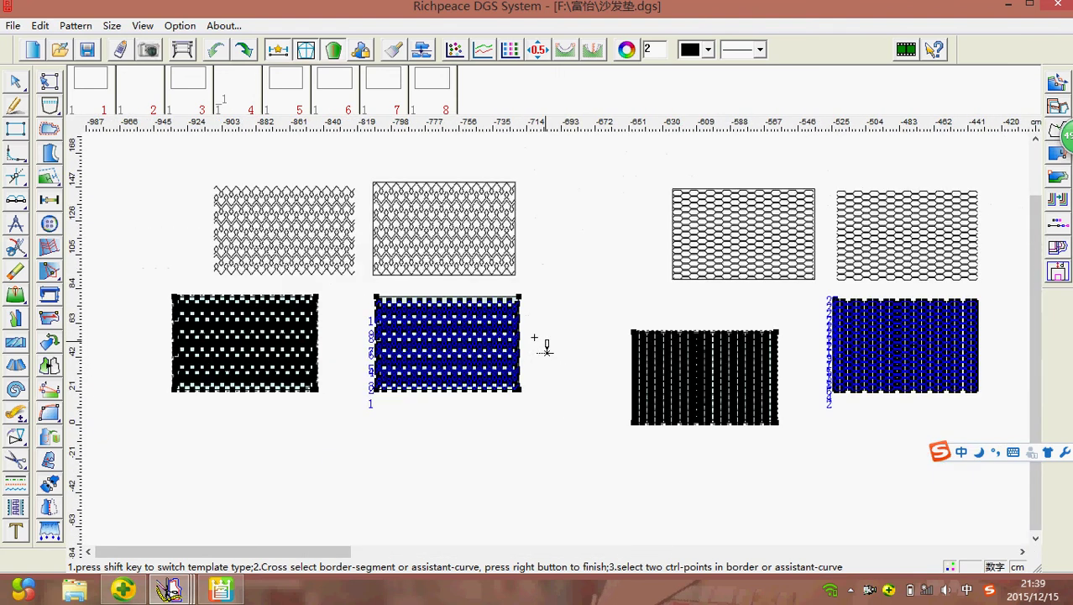
# - Turn all quilting lines of the leftmost sofa cushion piece into Sewing slots of width 0.4 and create its template with blank width 5 all around
pyautogui.click(205, 348)
pyautogui.scroll(4, 495, 228)
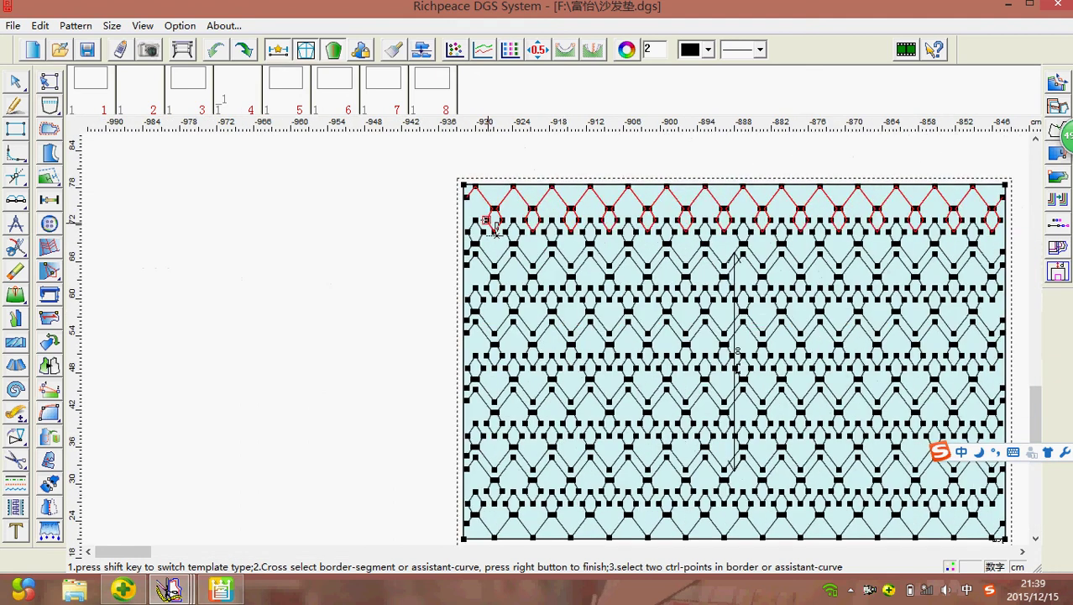
pyautogui.moveTo(476, 205); pyautogui.dragTo(1003, 538)
pyautogui.rightClick(502, 389)
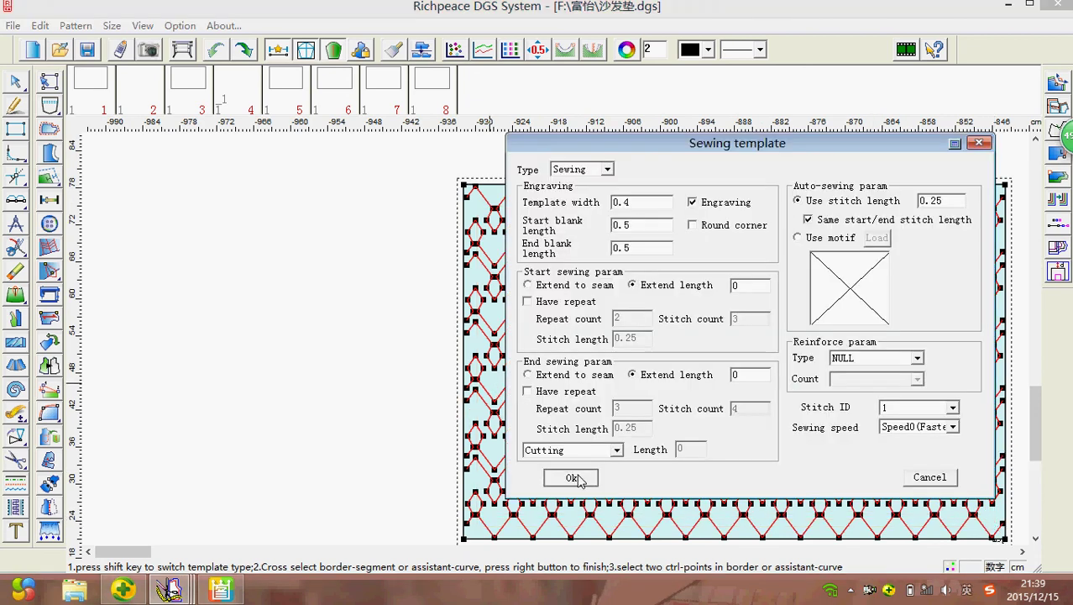
pyautogui.click(573, 477)
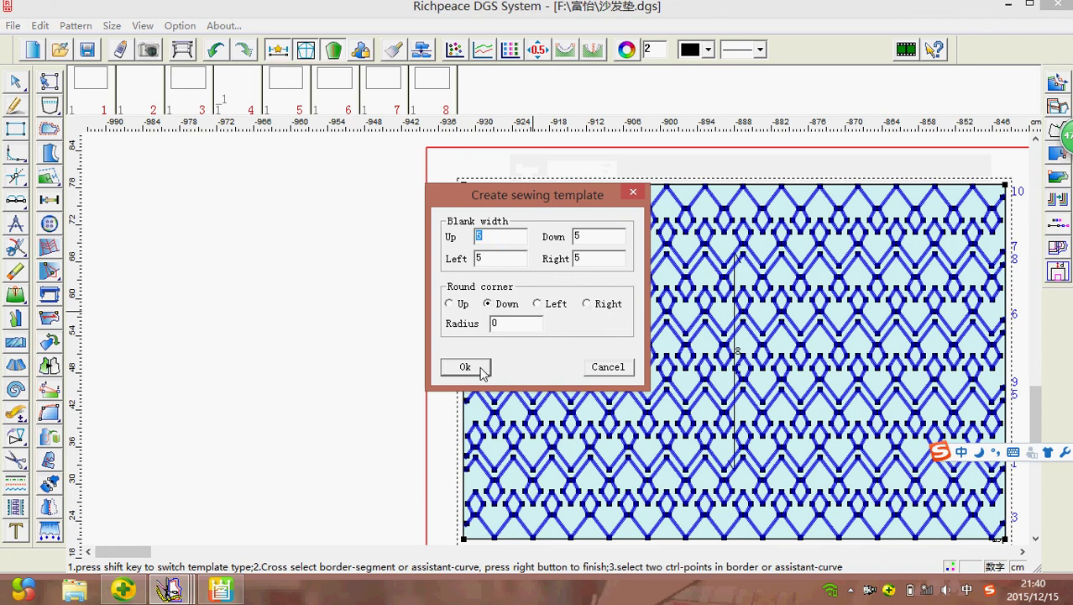
pyautogui.click(466, 368)
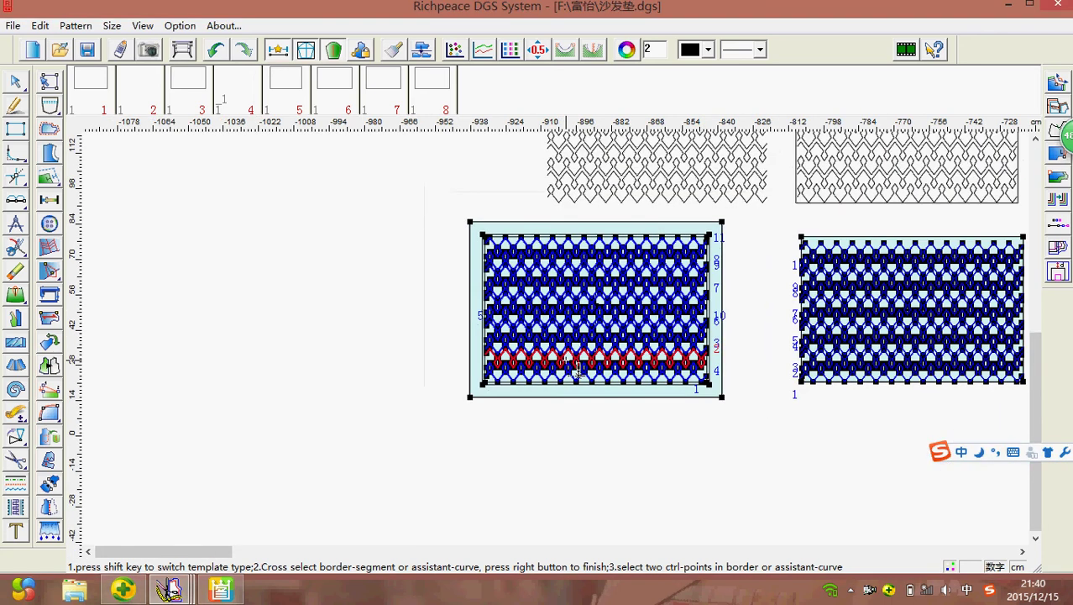
# - Examine the new sofa cushion template with its sewing numbers and compare it with the other cushion patterns
pyautogui.scroll(-1, 568, 351)
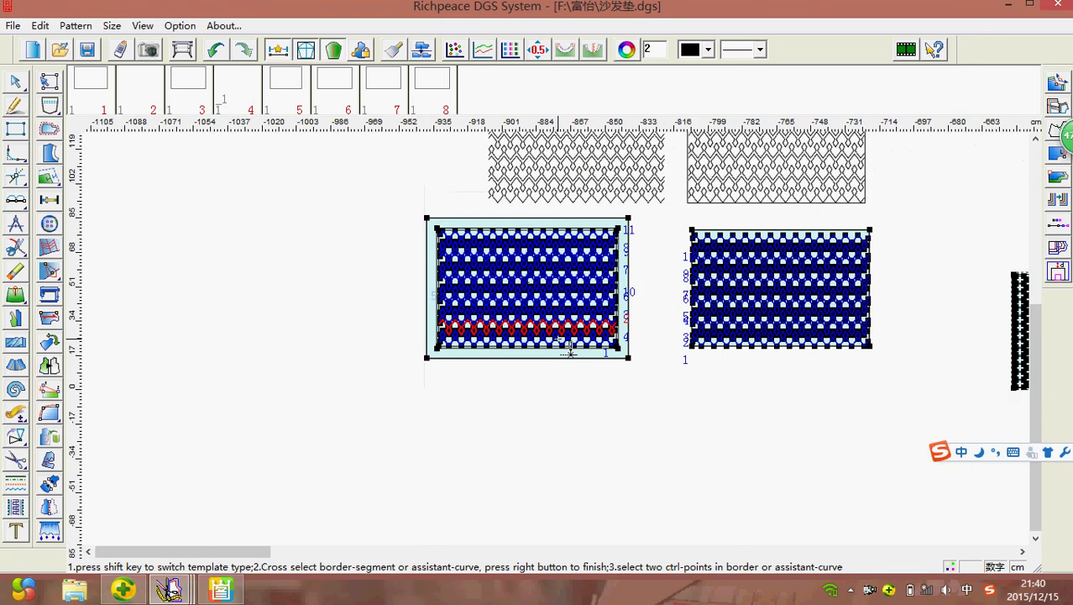
pyautogui.scroll(-1, 570, 351)
pyautogui.scroll(-2, 571, 351)
pyautogui.scroll(1, 572, 352)
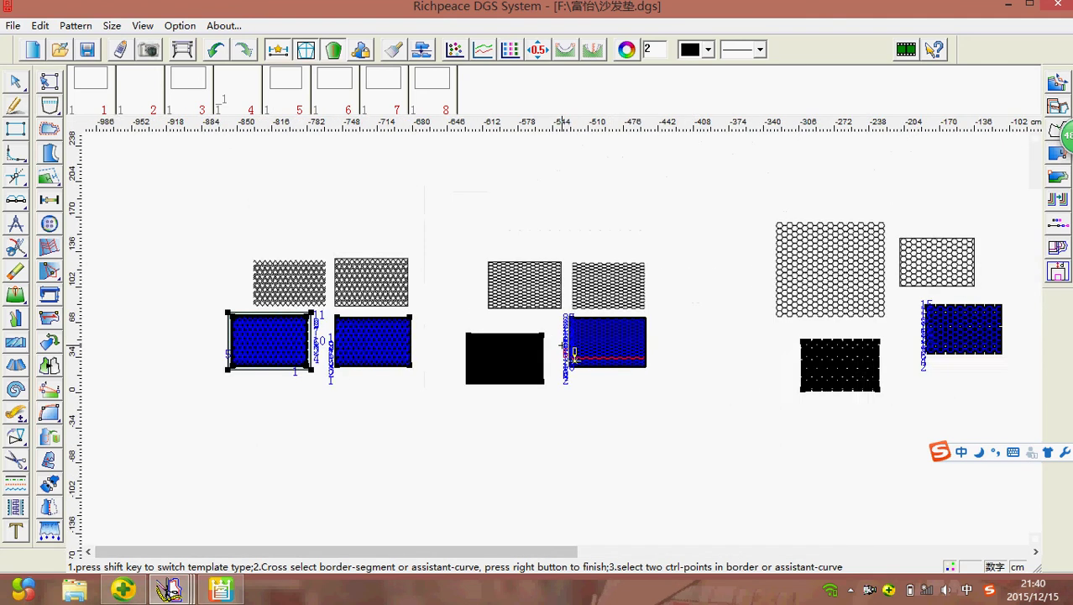
pyautogui.scroll(1, 572, 353)
pyautogui.scroll(2, 546, 361)
pyautogui.scroll(-5, 563, 350)
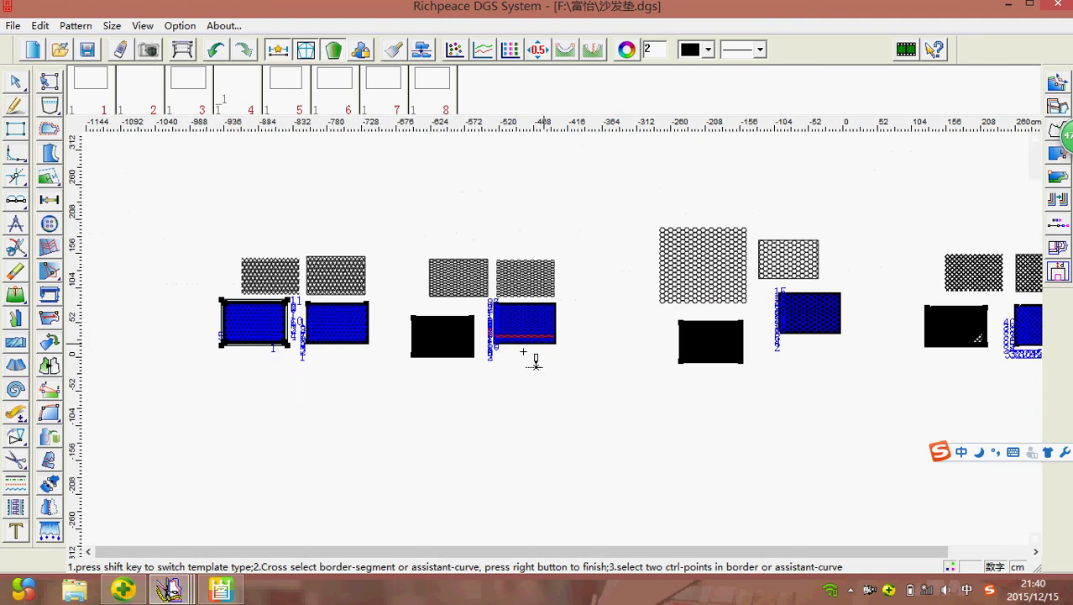
pyautogui.scroll(2, 570, 348)
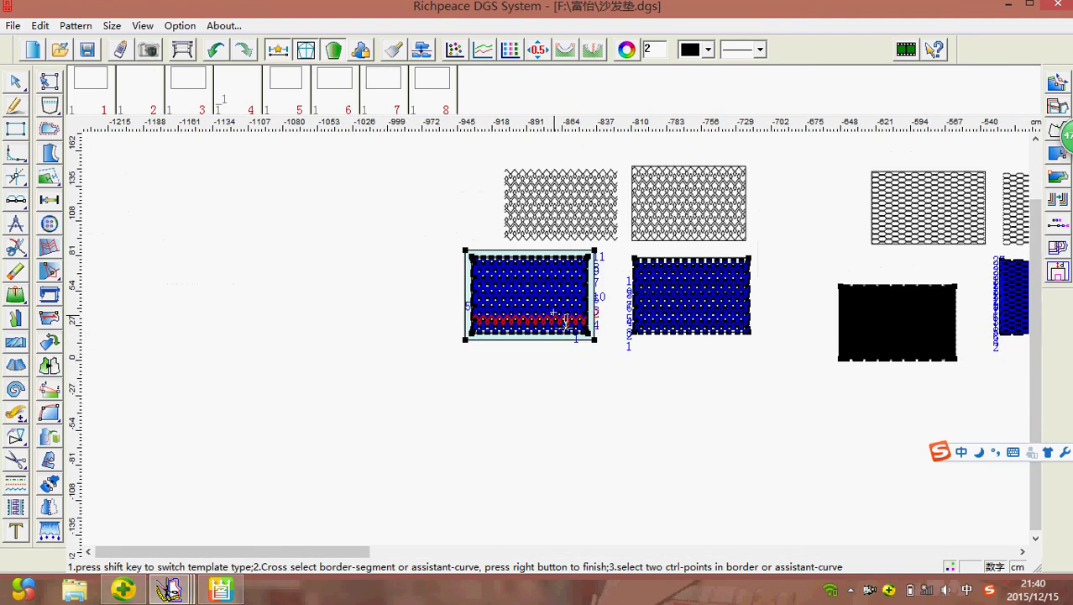
pyautogui.scroll(3, 571, 316)
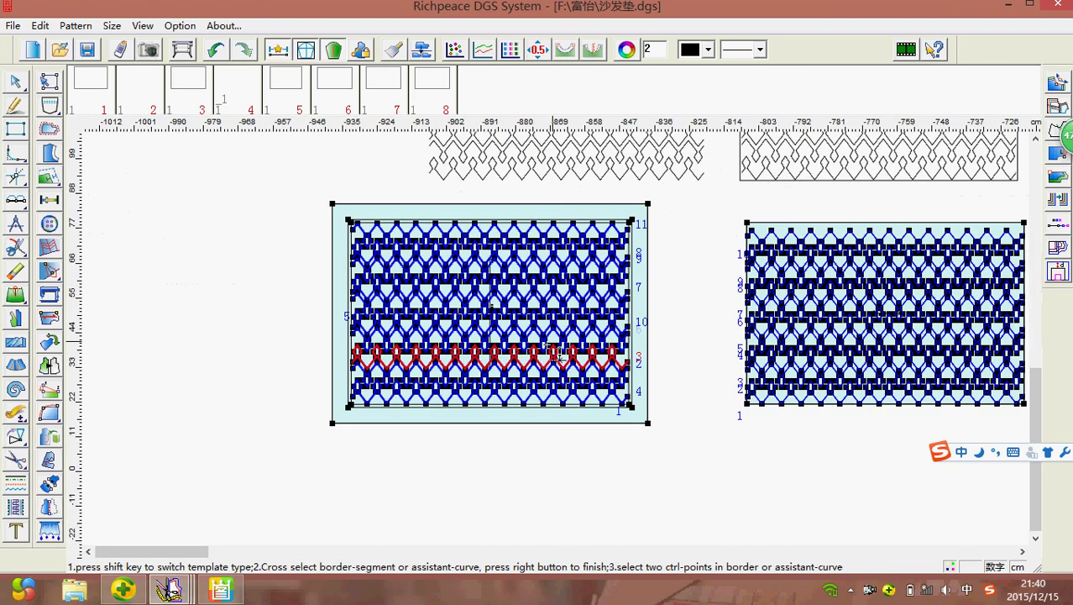
# - Export the auto-sewing files for all patterns in view, with size 00 and format trim to jump 3
pyautogui.click(13, 26)
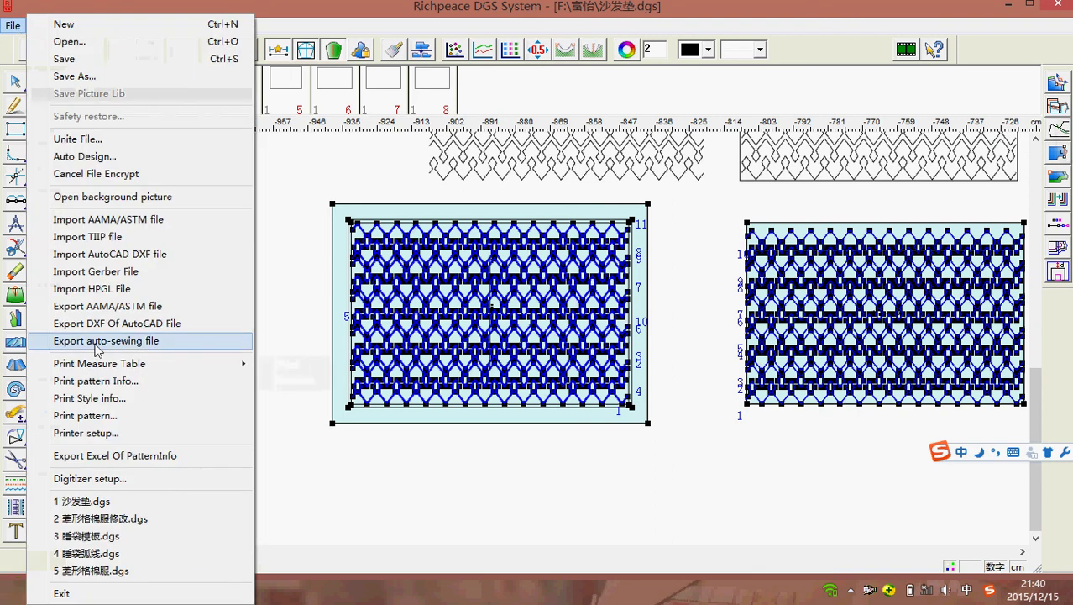
pyautogui.click(153, 342)
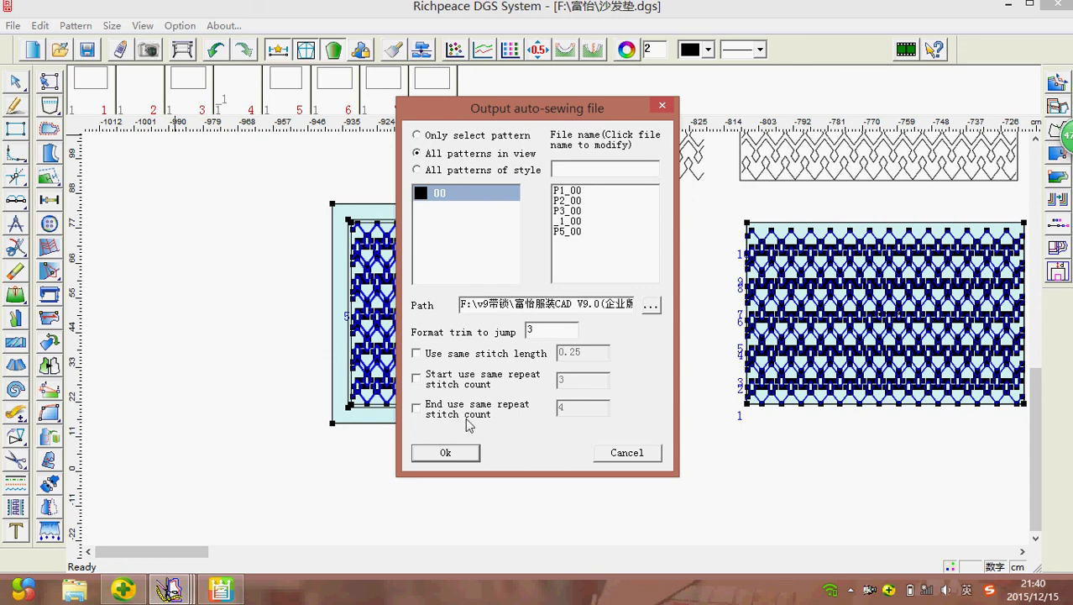
pyautogui.click(463, 455)
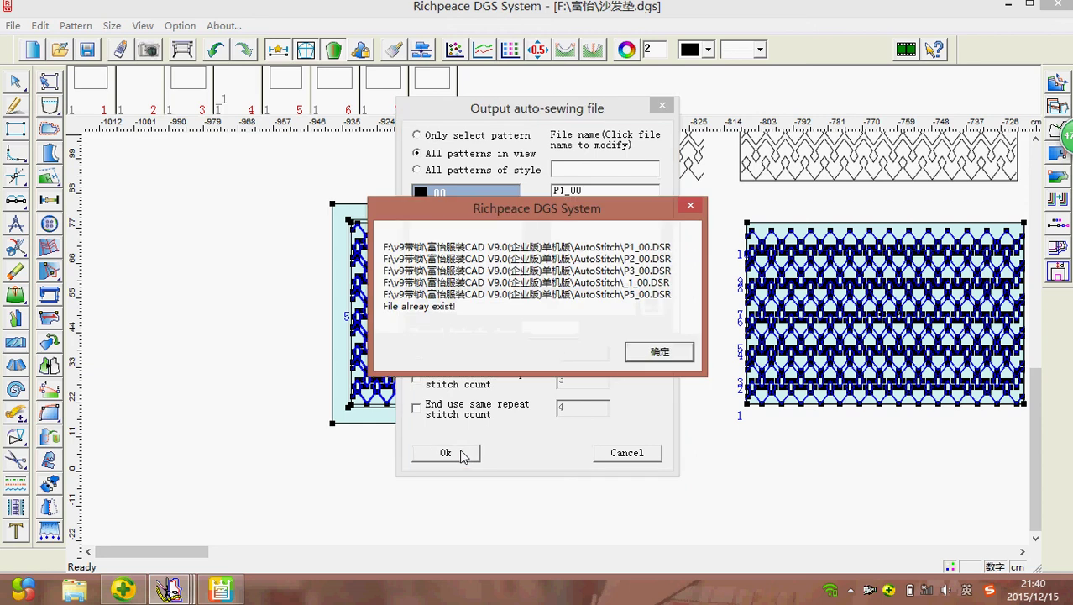